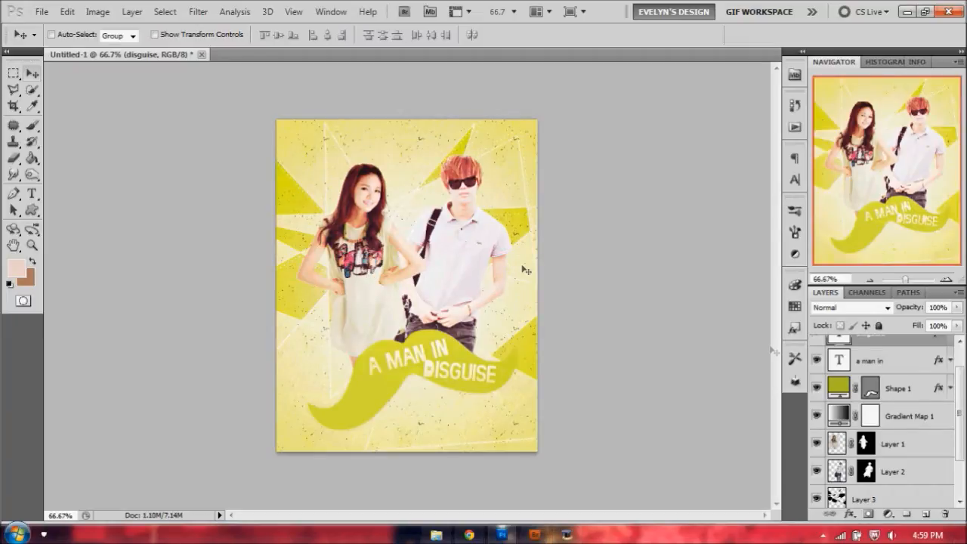
- Create a new transparent document named "cute happy", 550 by 700 pixels at 72 pixels/inch in RGB colour
scroll(944, 408, "up", 1)
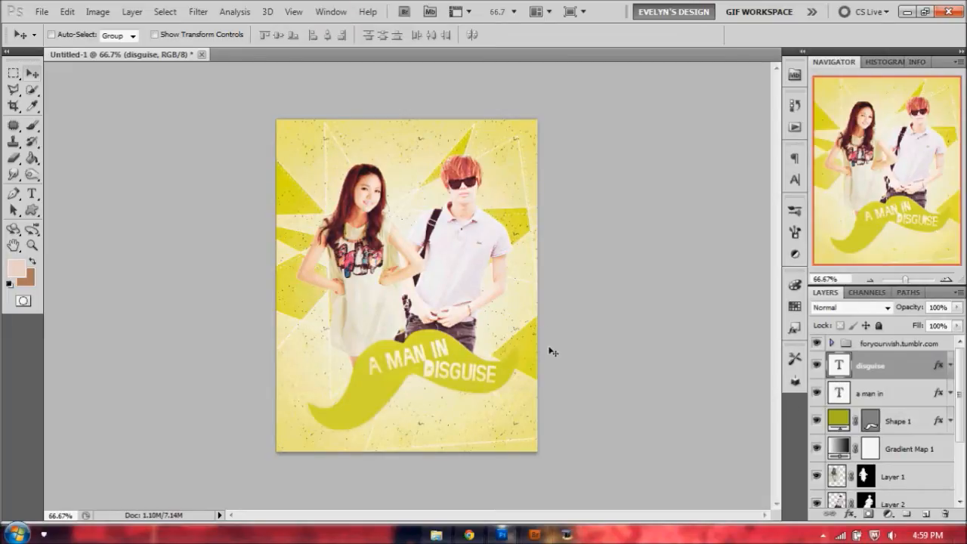
left_click(46, 12)
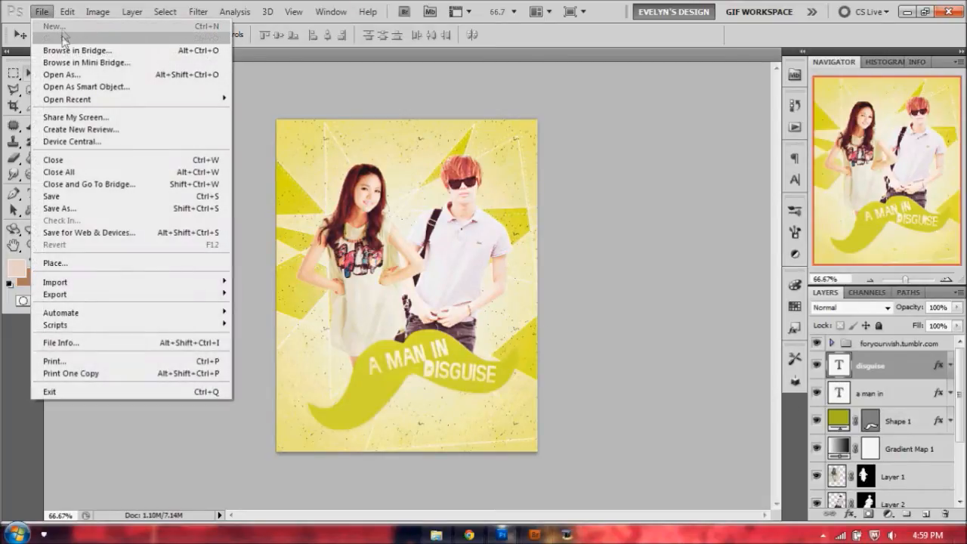
left_click(62, 27)
double_click(340, 175)
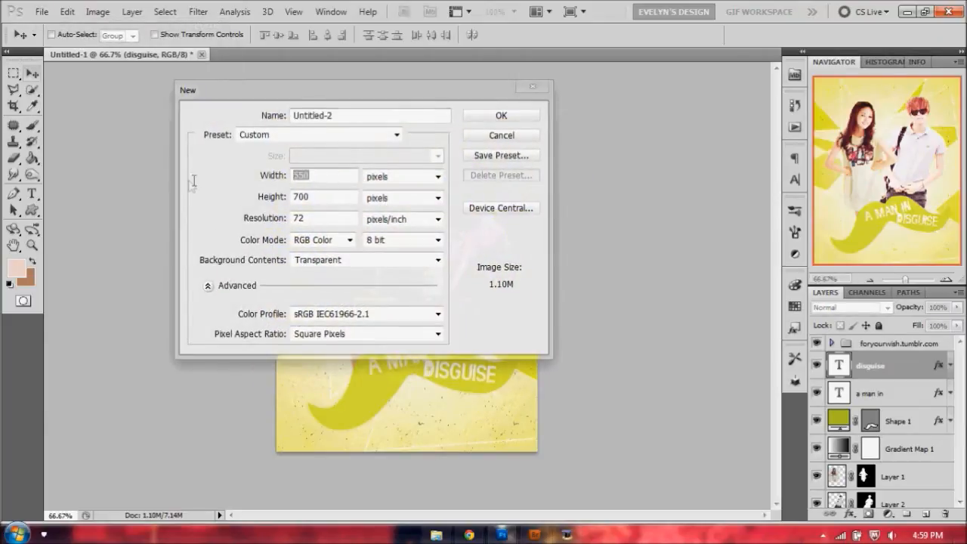
double_click(322, 196)
left_click(353, 117)
double_click(353, 118)
type("cu")
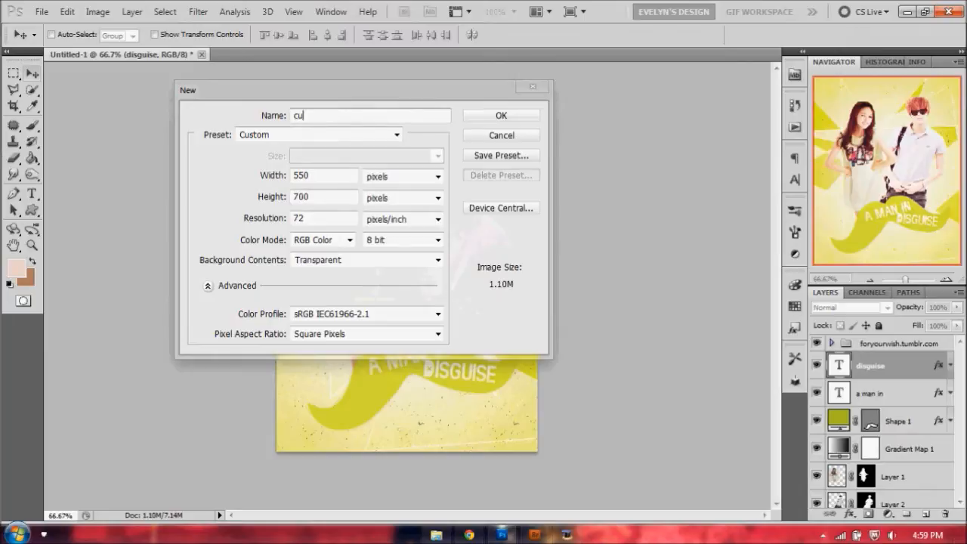
type("te happy")
key("Return")
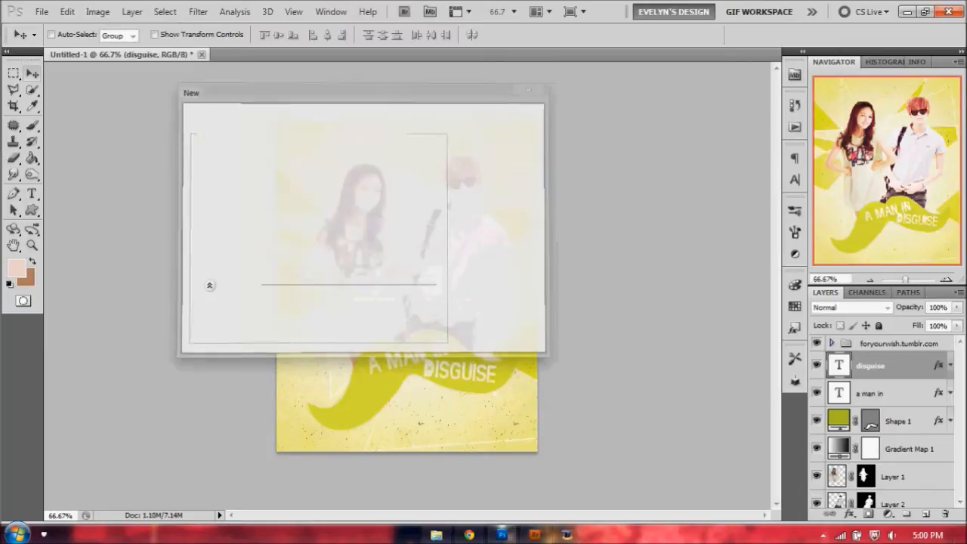
- Add a gradient fill layer and choose the blue-to-gold gradient preset for it
left_click(888, 514)
left_click(881, 236)
left_click(643, 155)
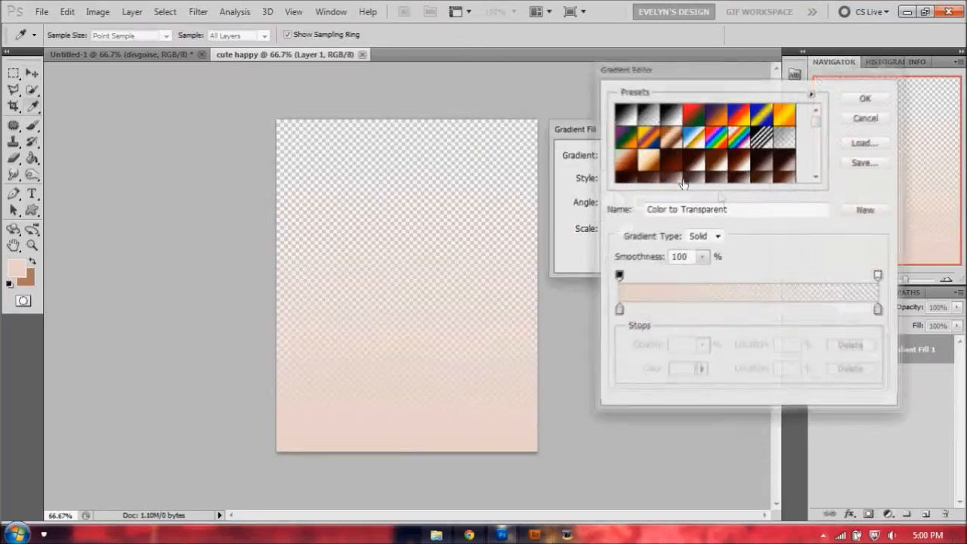
scroll(768, 164, "down", 5)
scroll(768, 164, "down", 3)
scroll(768, 164, "up", 2)
left_click(783, 143)
- Recolour the gradient's gold end stop to light grey e8e7e3 and accept the edited gradient
left_click(880, 310)
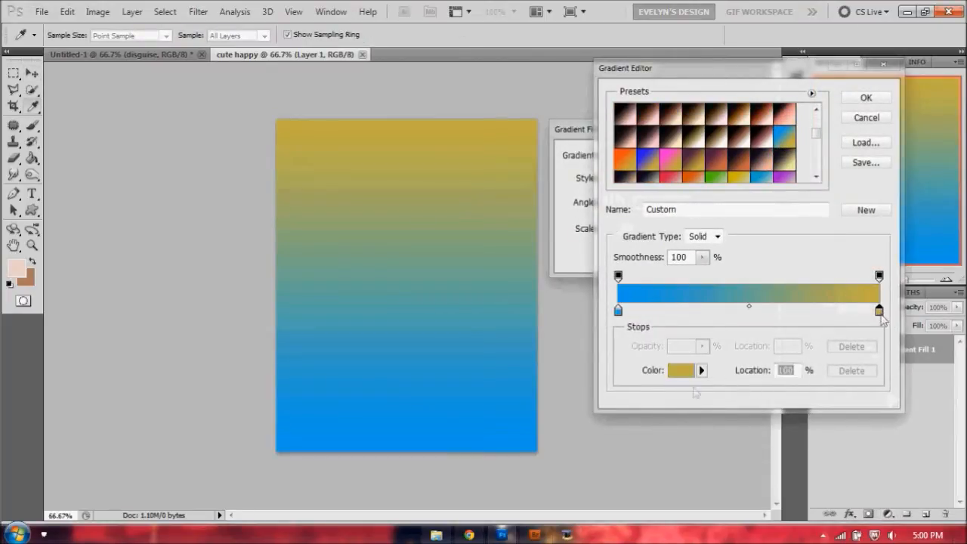
left_click(681, 371)
left_click(622, 183)
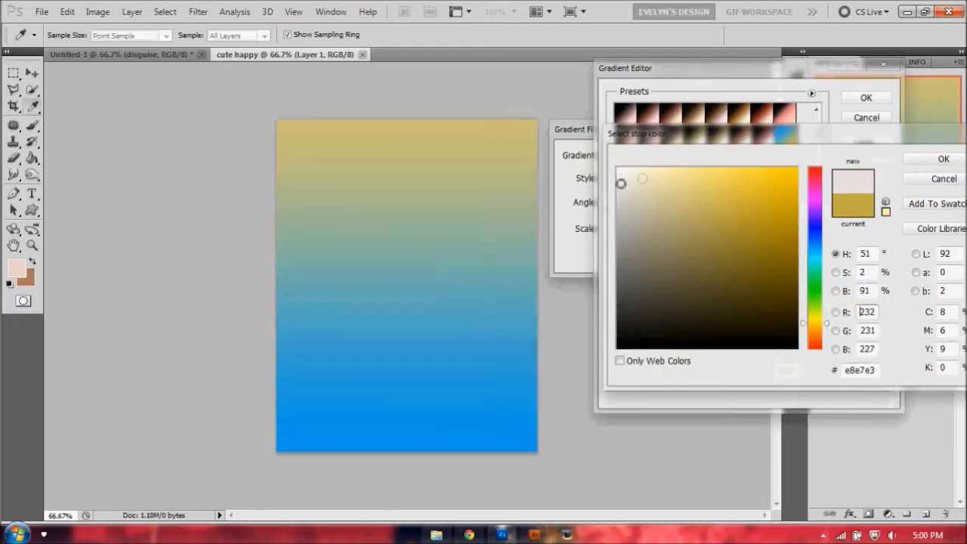
left_click(944, 160)
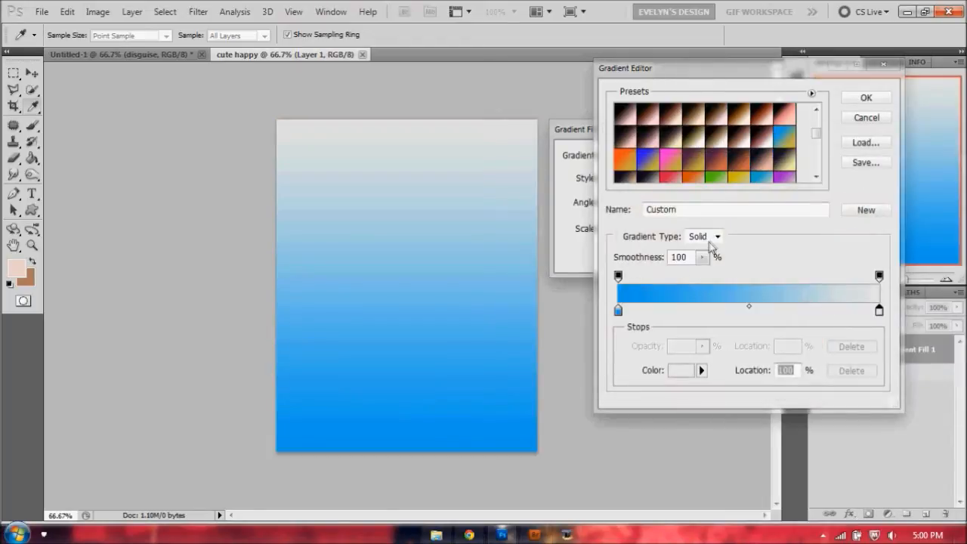
left_click(867, 98)
- Make the gradient fill radial at 150% scale and reverse it so the light colour sits in the centre
left_click(646, 182)
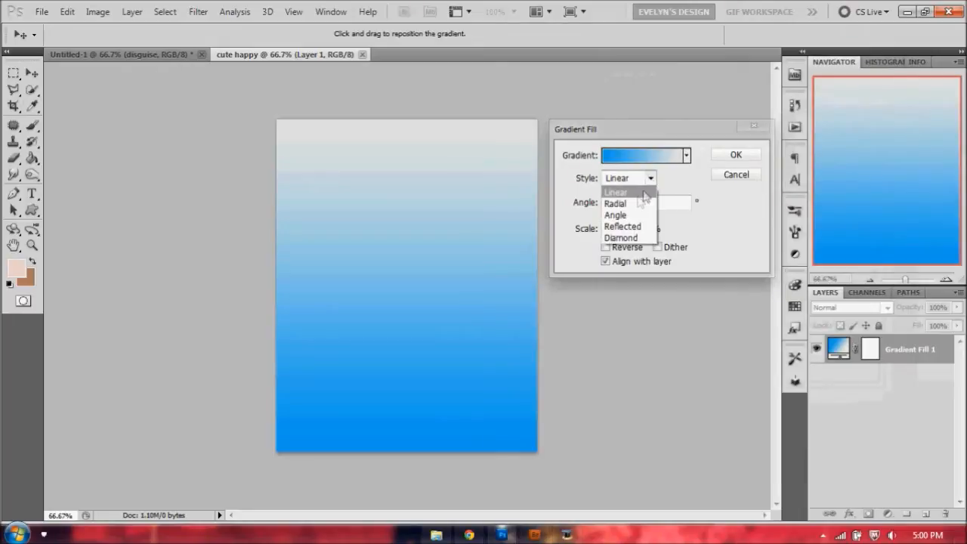
left_click(627, 198)
left_click(641, 229)
left_click_drag(648, 248, 708, 225)
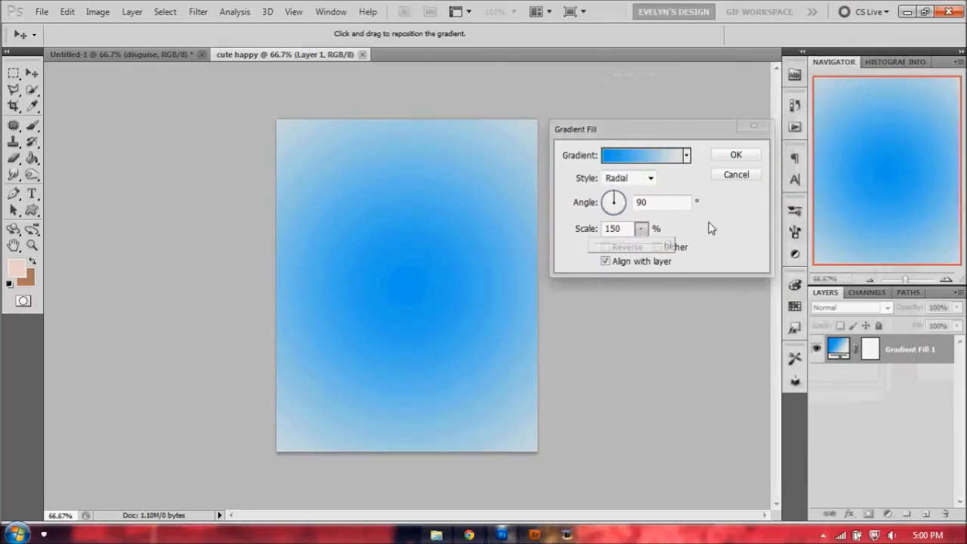
left_click(607, 247)
- Set the gradient fill's angle to 135 degrees, shift its centre slightly to the right on the canvas and apply the fill
double_click(669, 197)
type("0")
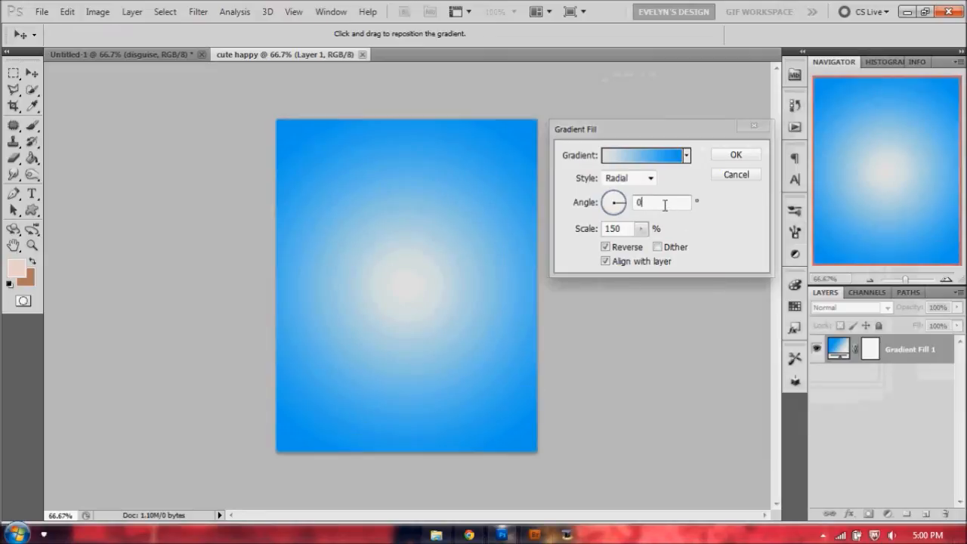
type("90")
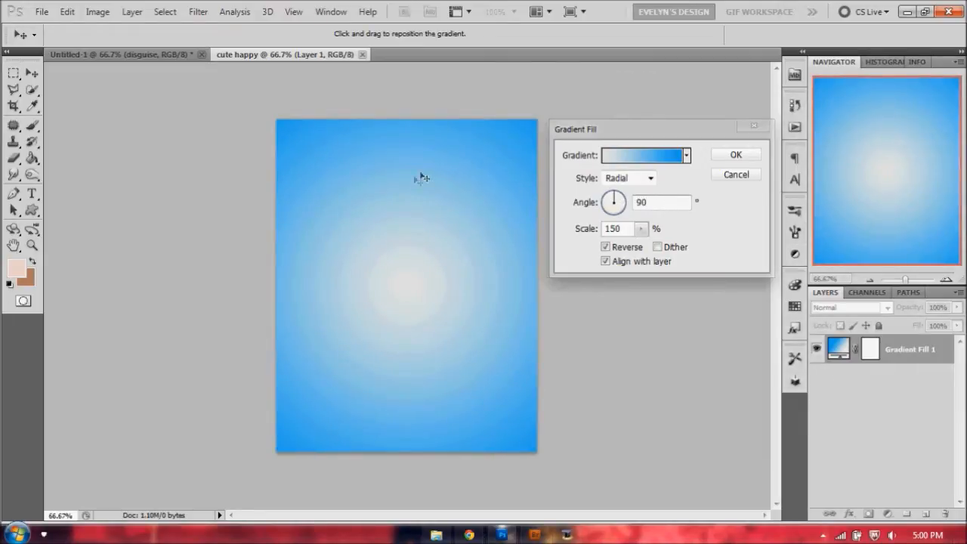
left_click_drag(595, 195, 610, 200)
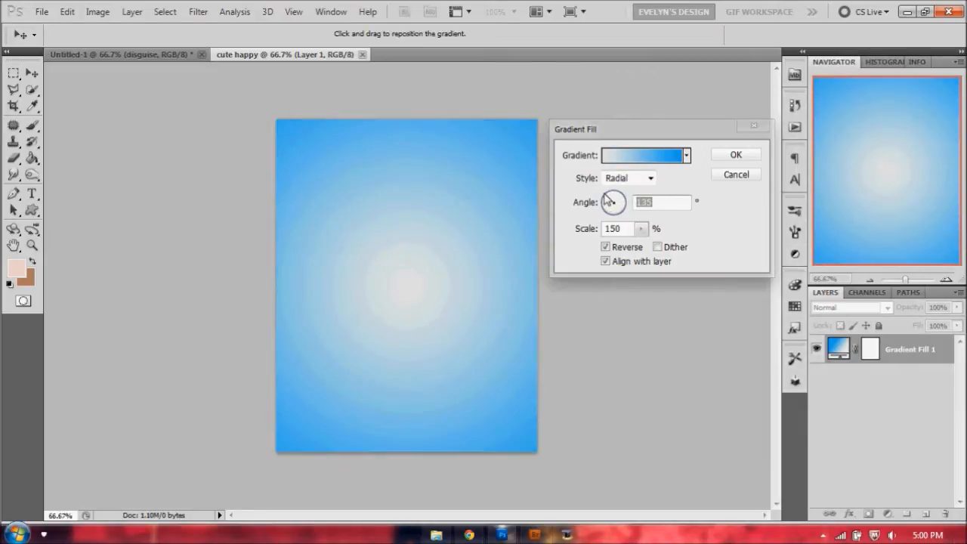
mouse_move(422, 302)
left_mouse_down()
mouse_move(438, 290)
mouse_move(430, 302)
left_mouse_up()
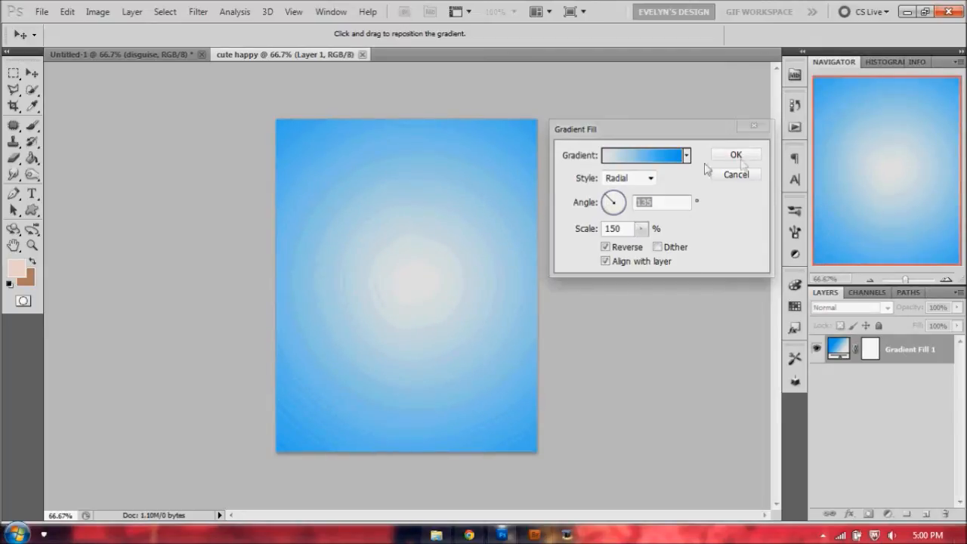
left_click(734, 155)
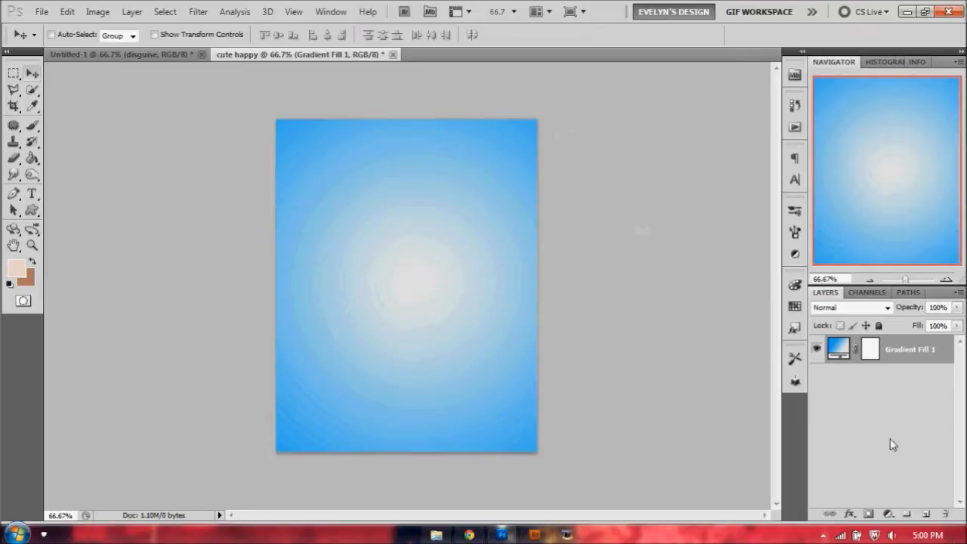
- Add a pattern fill layer with the pale speckled grunge pattern at 100% scale and set its blend mode to Color Burn
left_click(889, 516)
left_click(868, 252)
left_click(393, 199)
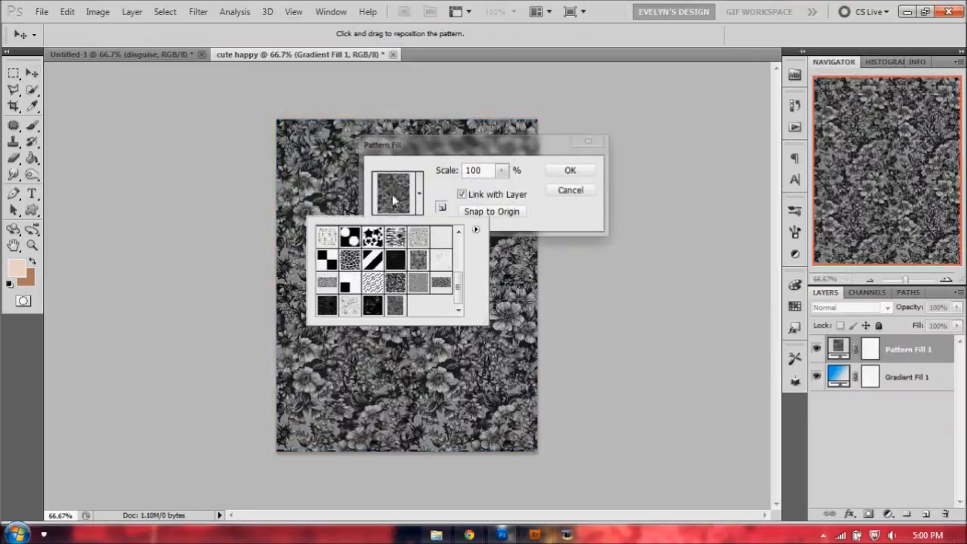
left_click(442, 260)
left_click(440, 240)
left_click(561, 181)
left_click(576, 171)
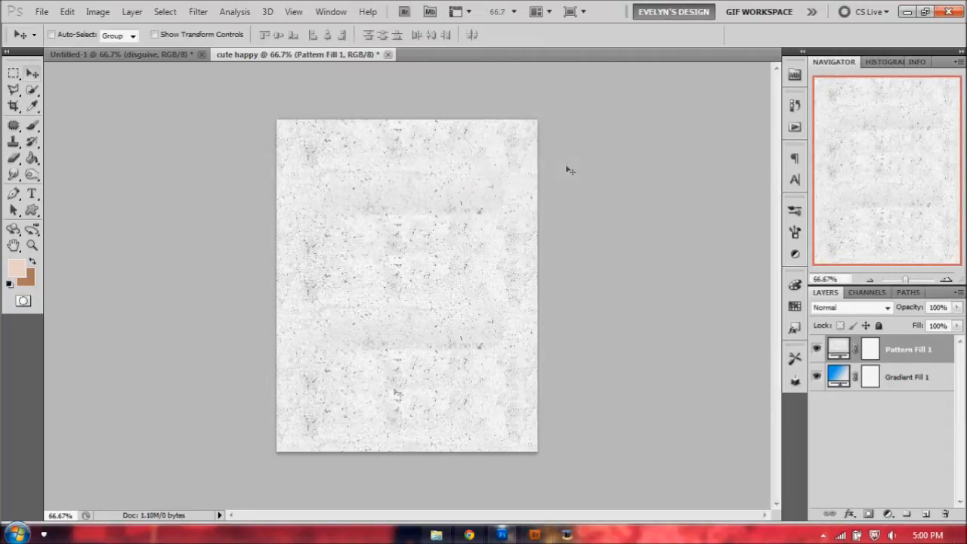
left_click(864, 309)
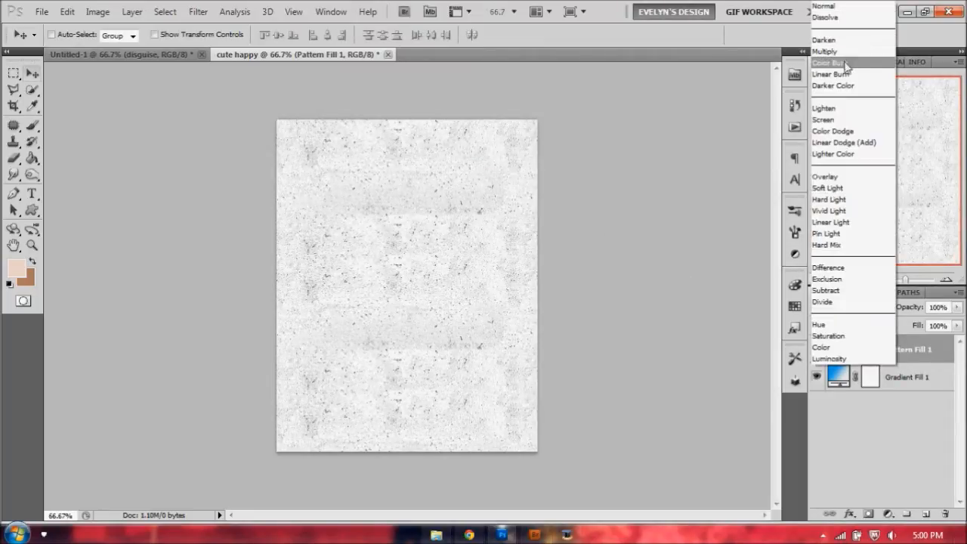
left_click(836, 62)
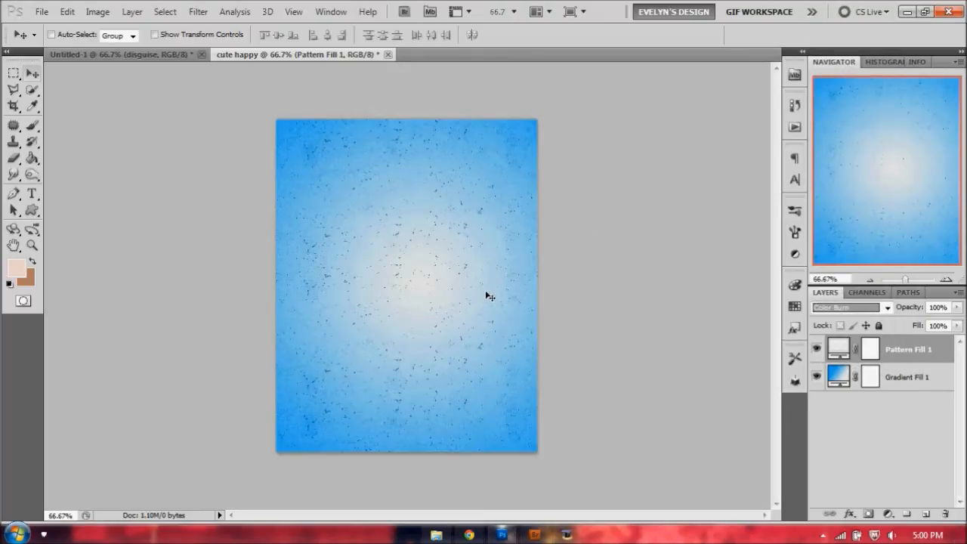
- Switch to Windows Explorer and examine the by_ahbbb line textures in the TEXTURES > PNG's folder
left_click(437, 536)
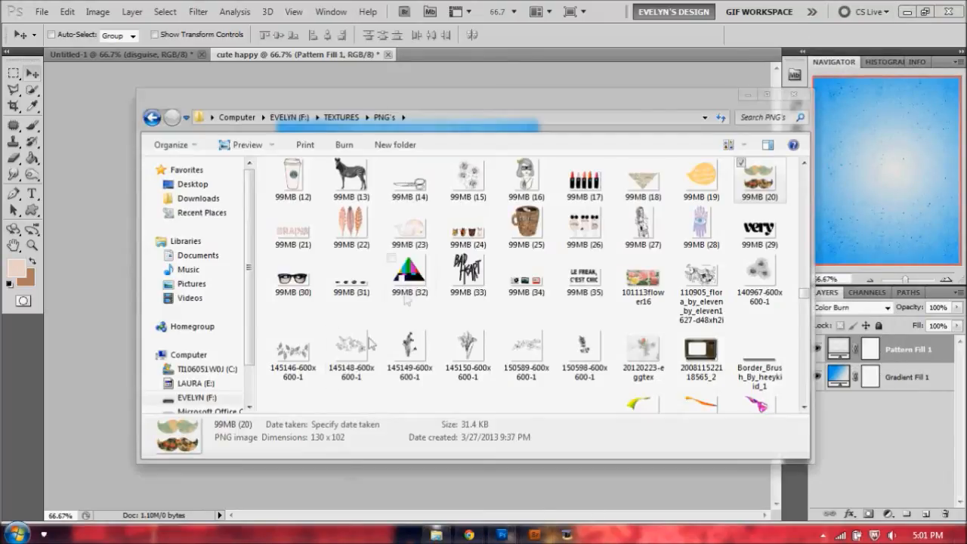
scroll(628, 283, "up", 4)
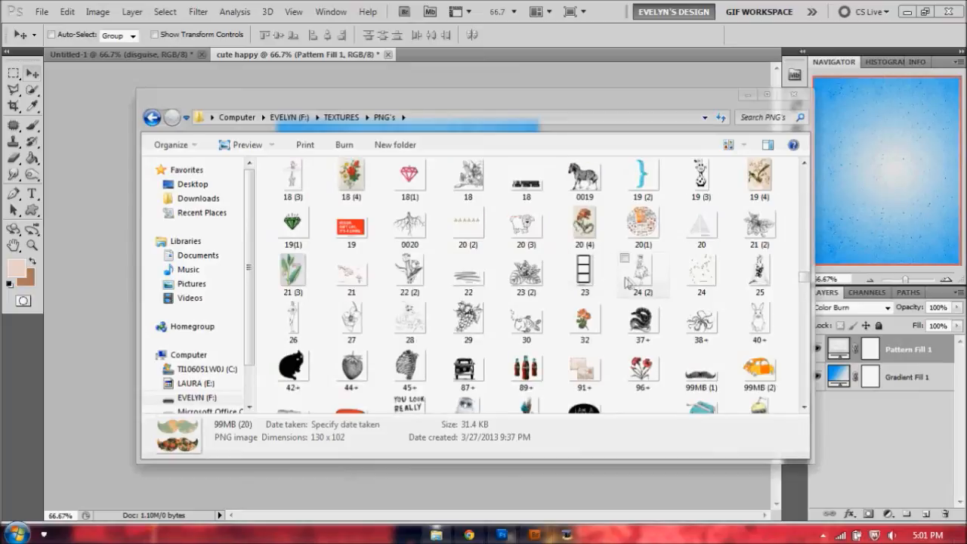
scroll(627, 287, "down", 6)
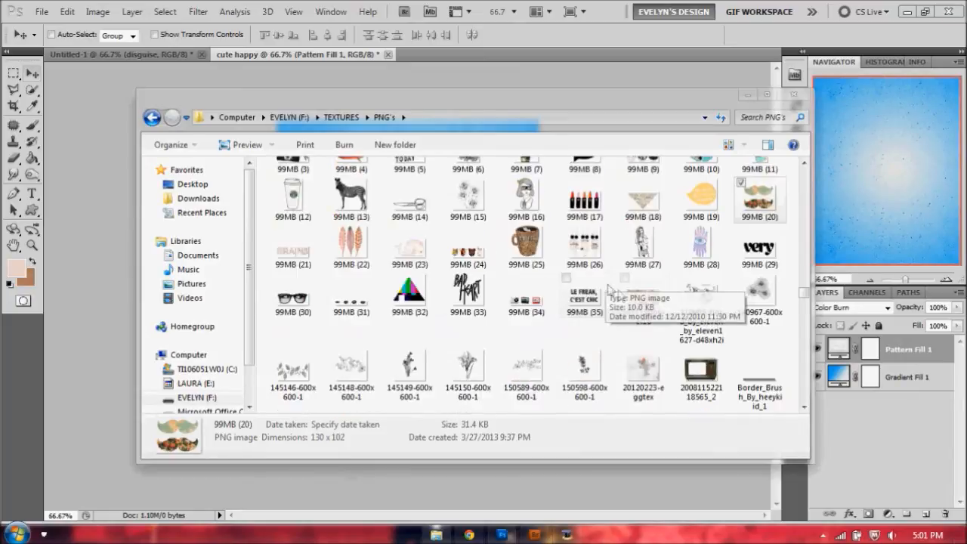
scroll(726, 323, "down", 3)
left_click(586, 201)
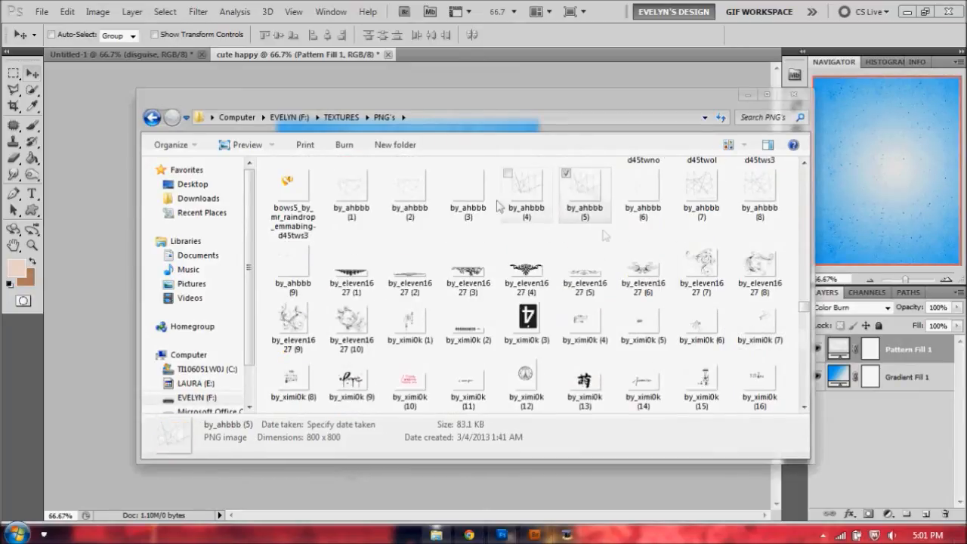
left_click(297, 274)
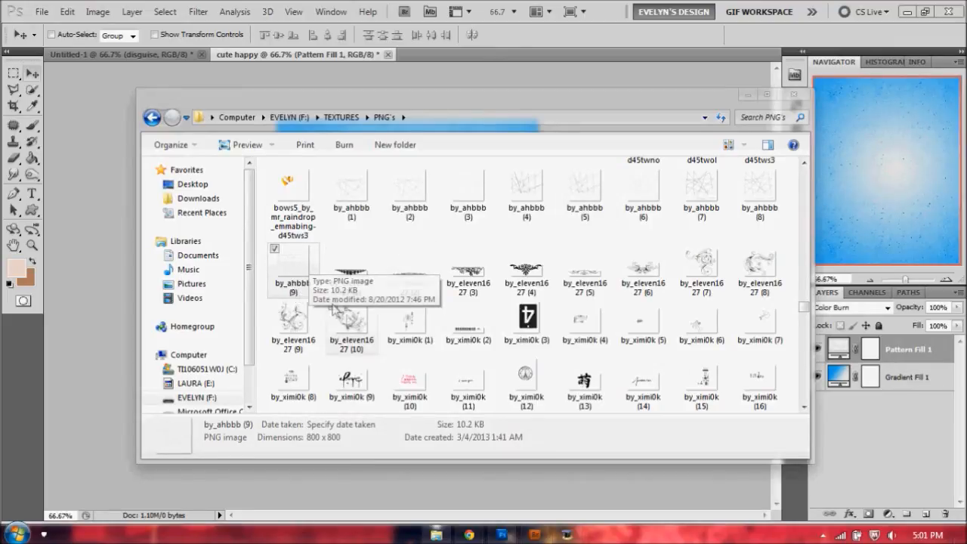
left_click(642, 189)
left_click(701, 204)
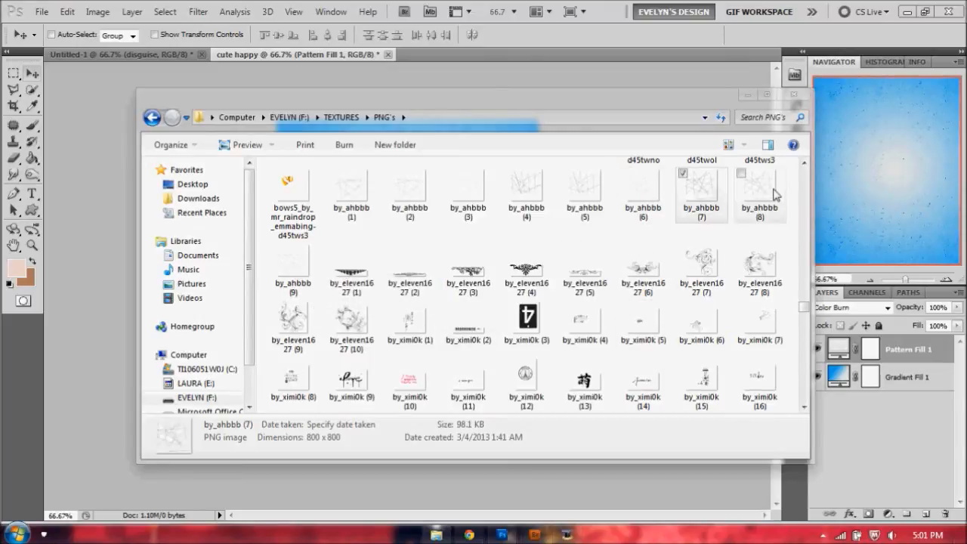
- Open by_ahbbb (8).png from the PNG's folder and place its lines and polygons centred on the cute happy canvas
left_click_drag(293, 264, 509, 56)
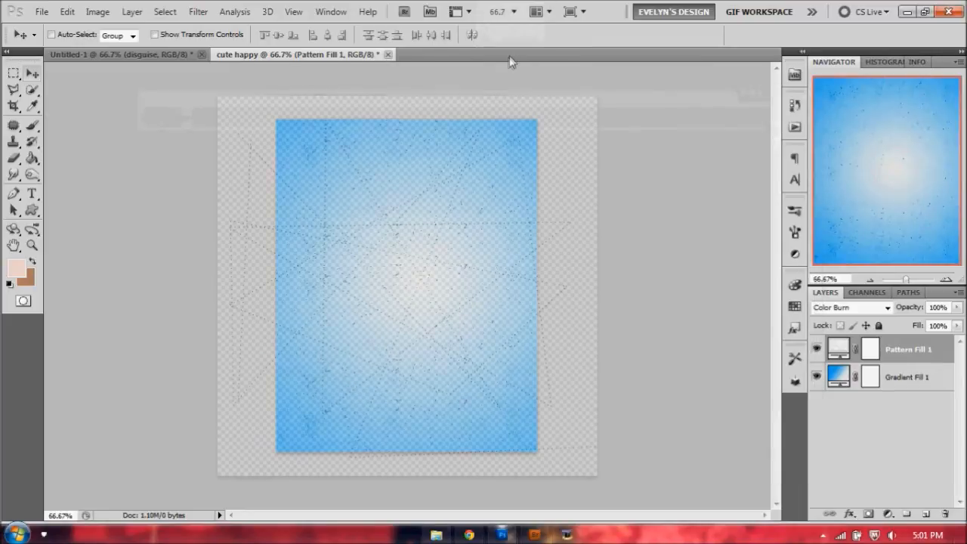
left_click(574, 55)
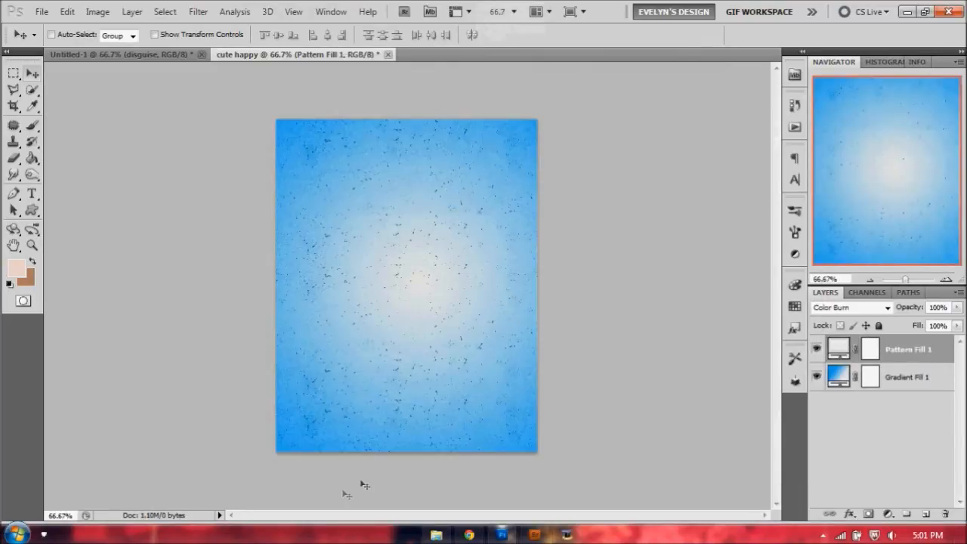
left_click(436, 534)
left_click_drag(754, 216, 545, 51)
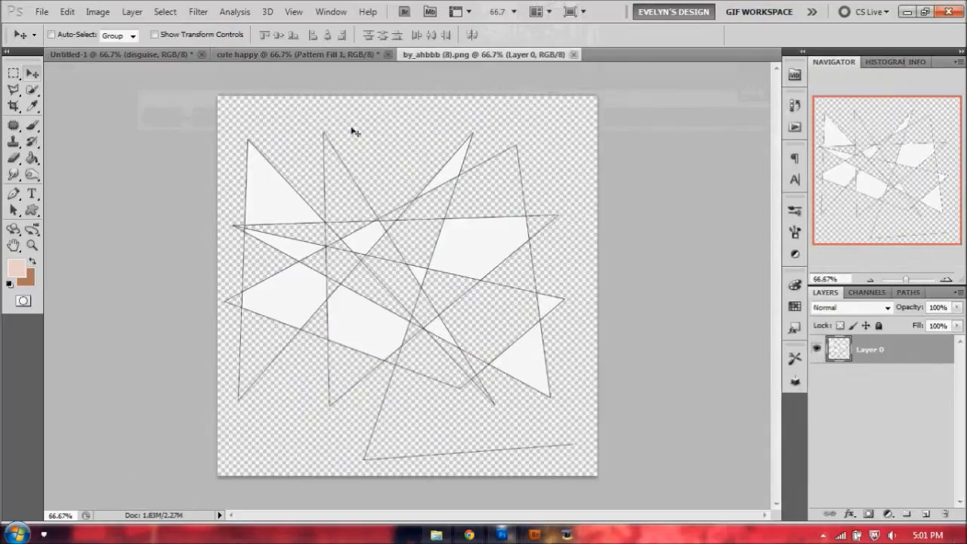
left_click_drag(380, 236, 422, 286)
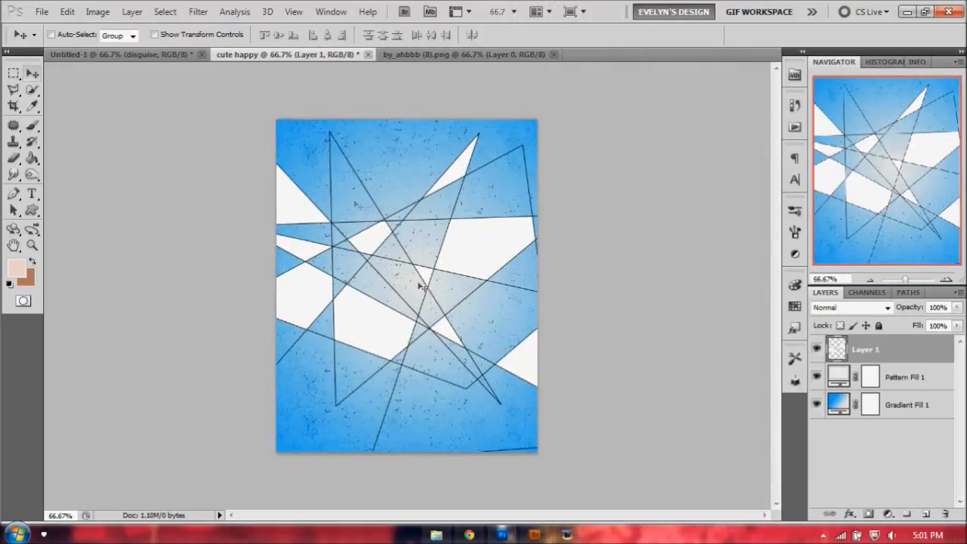
- Invert the colours of the line-and-polygon layer and set its blend mode to Overlay
left_click(97, 11)
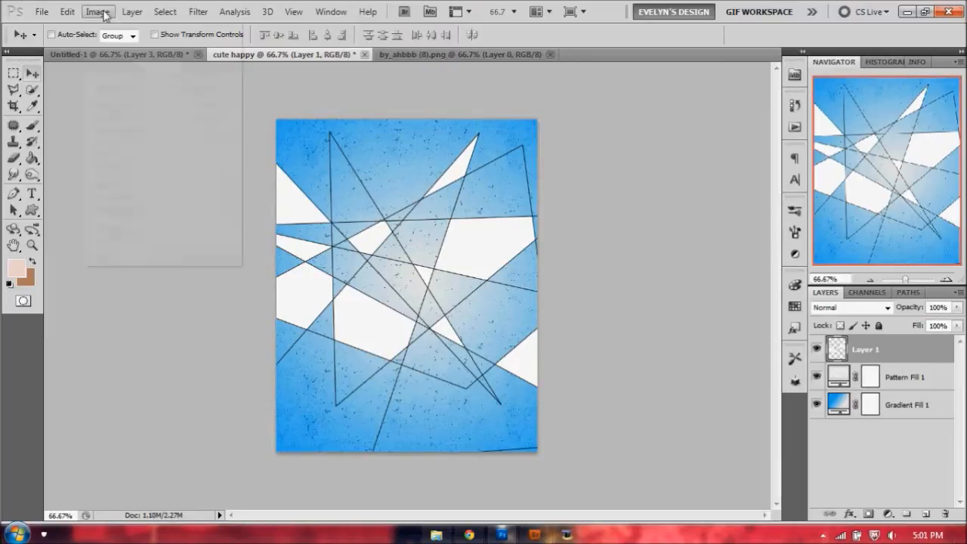
mouse_move(121, 45)
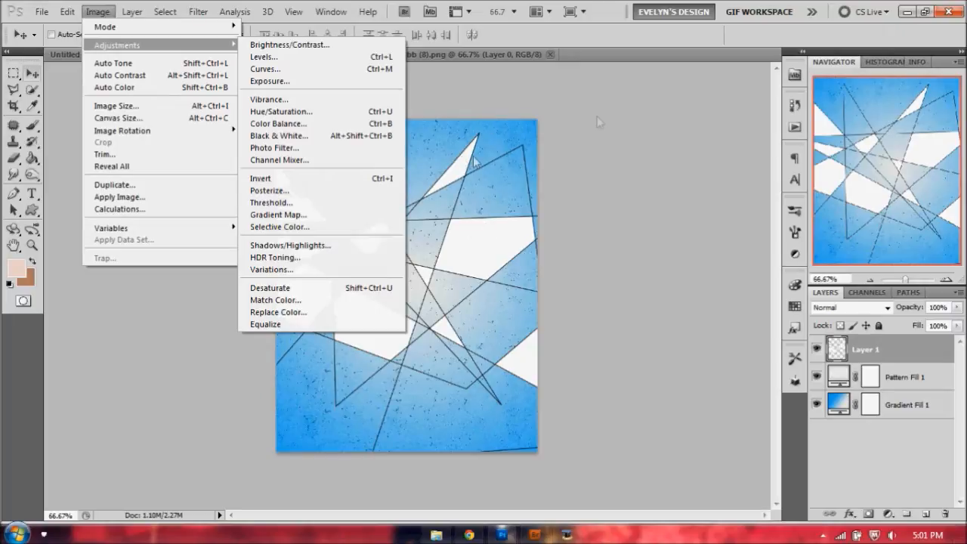
left_click(333, 180)
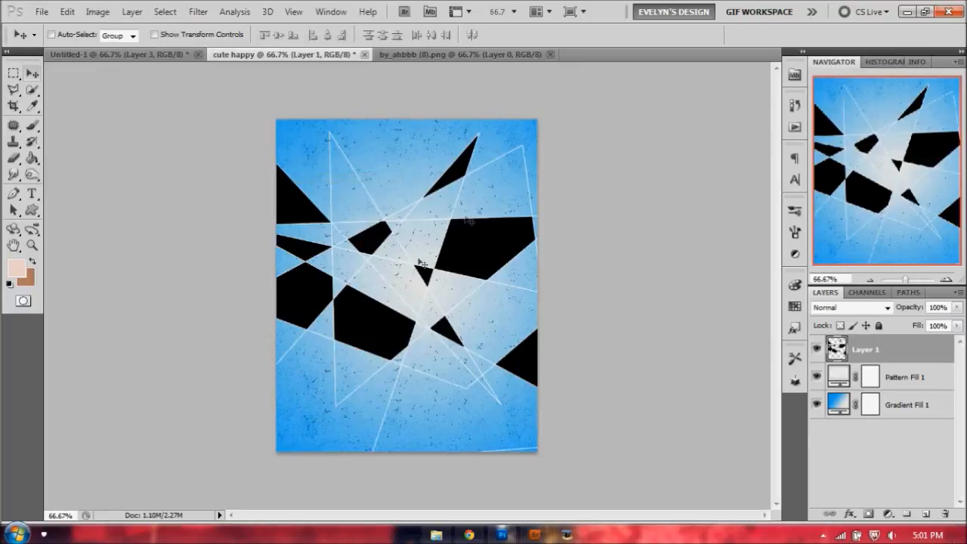
left_click(851, 308)
left_click(832, 179)
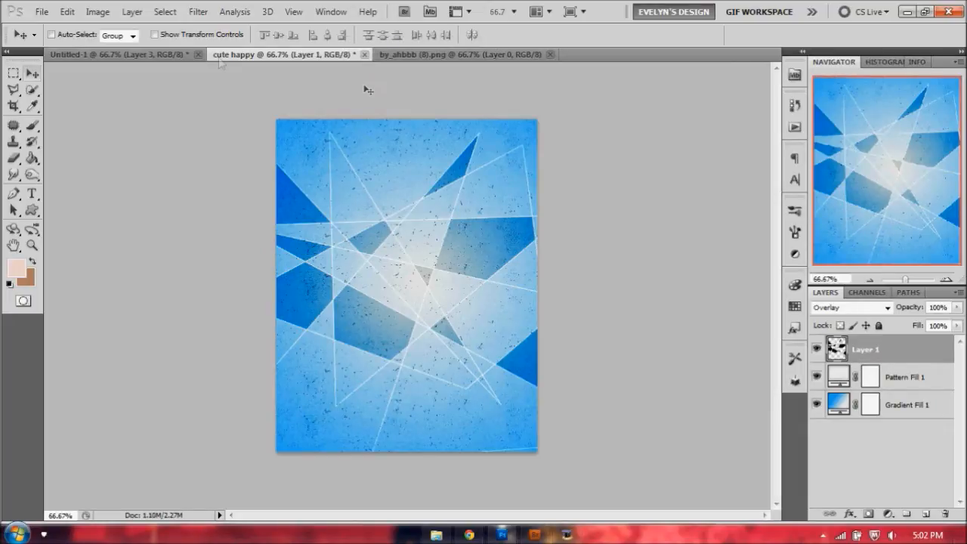
- Copy the two masked people layers from the Untitled-1 poster into the cute happy document and group them
left_click(159, 55)
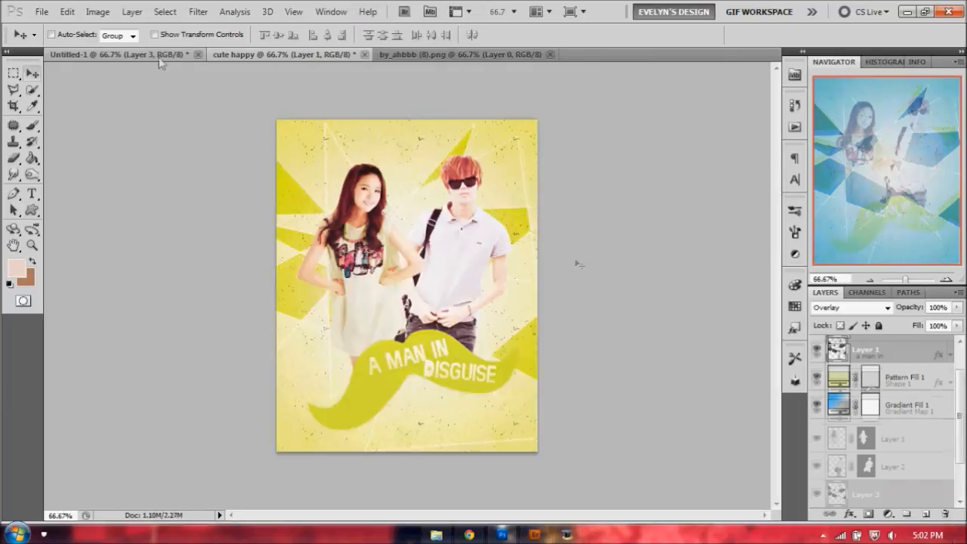
left_click(910, 464)
left_click(899, 439, "shift")
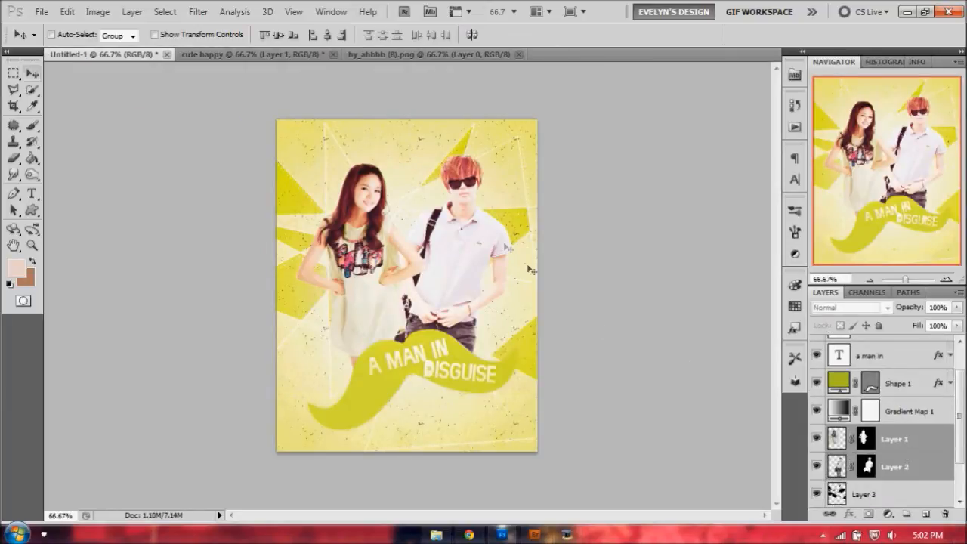
left_click_drag(455, 234, 460, 229)
left_click_drag(312, 49, 462, 260)
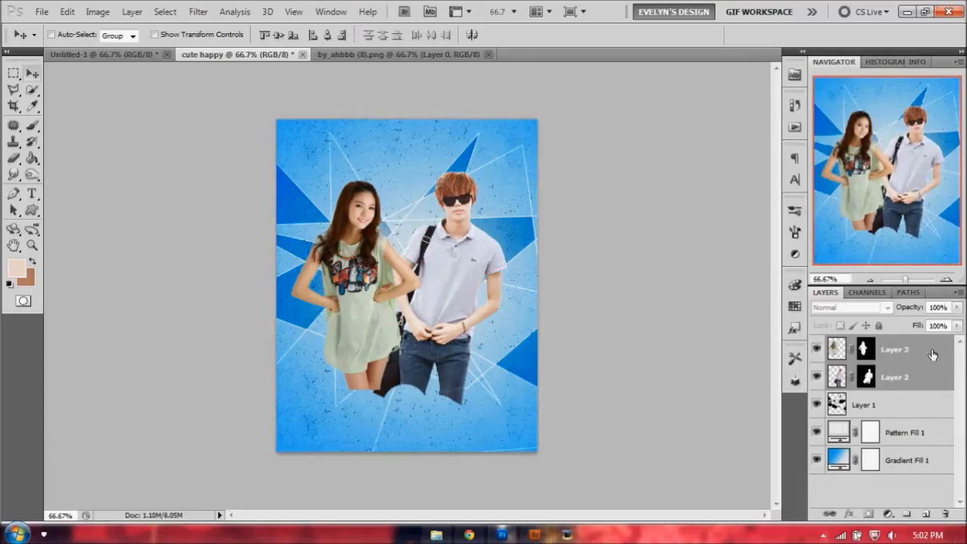
key("ctrl+g")
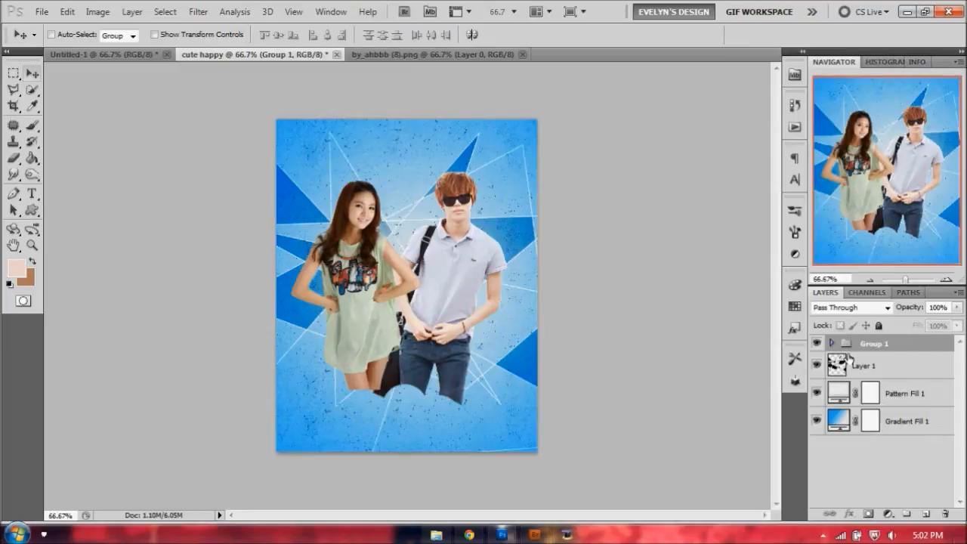
- Try to align the people group to the centre of the canvas, and undo the alignment
key("ctrl+a")
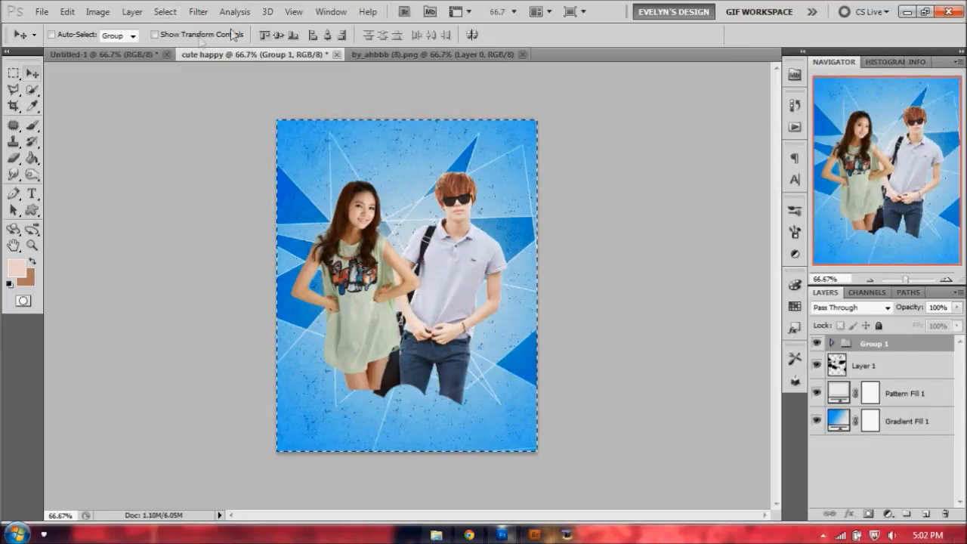
left_click(279, 35)
left_click(327, 35)
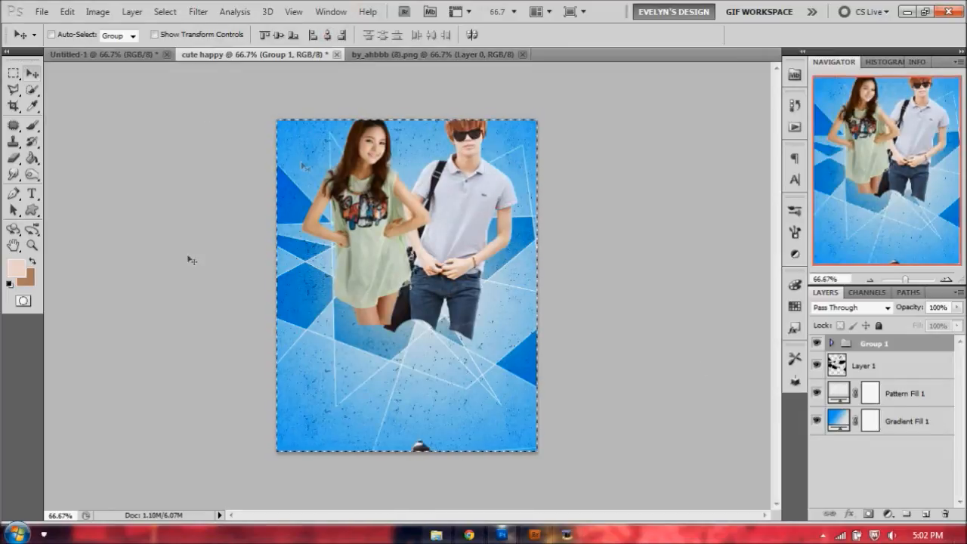
key("ctrl+alt+z")
key("ctrl+alt+z")
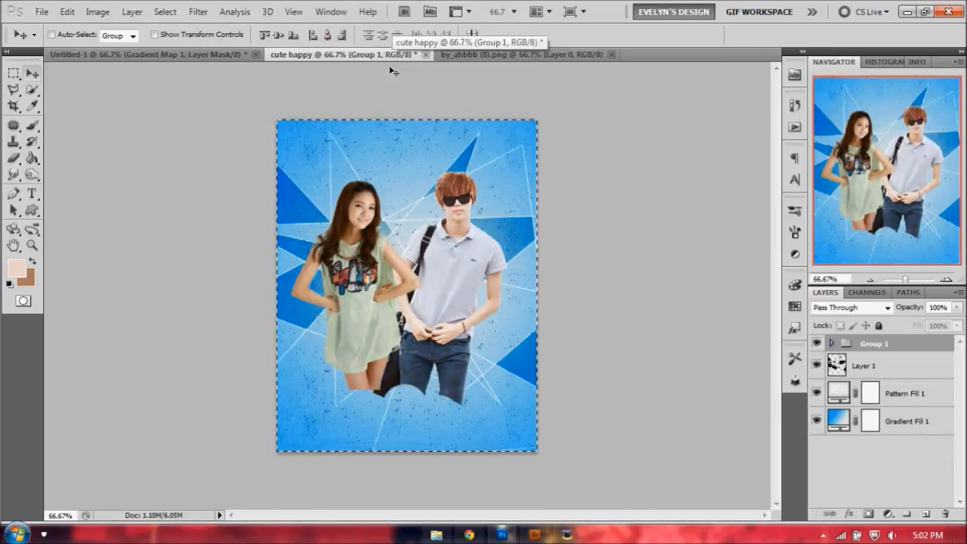
key("ctrl+d")
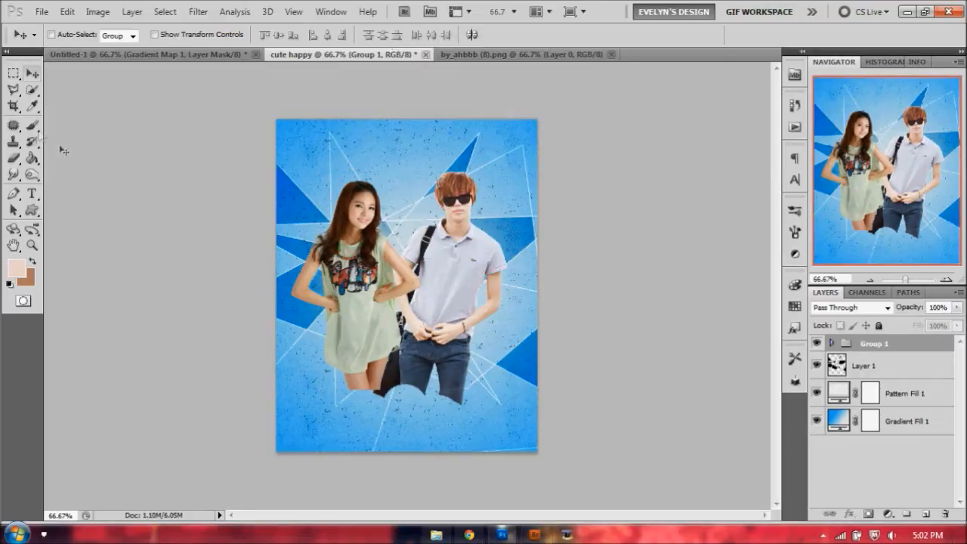
- Sample a pale and a brown skin tone from the two figures as the foreground and background colours
left_click(33, 106)
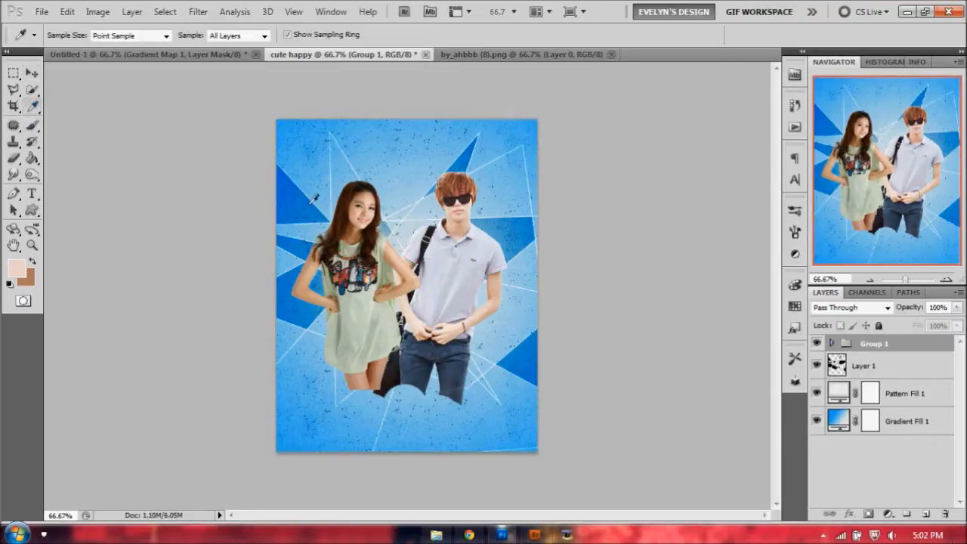
left_click(360, 200)
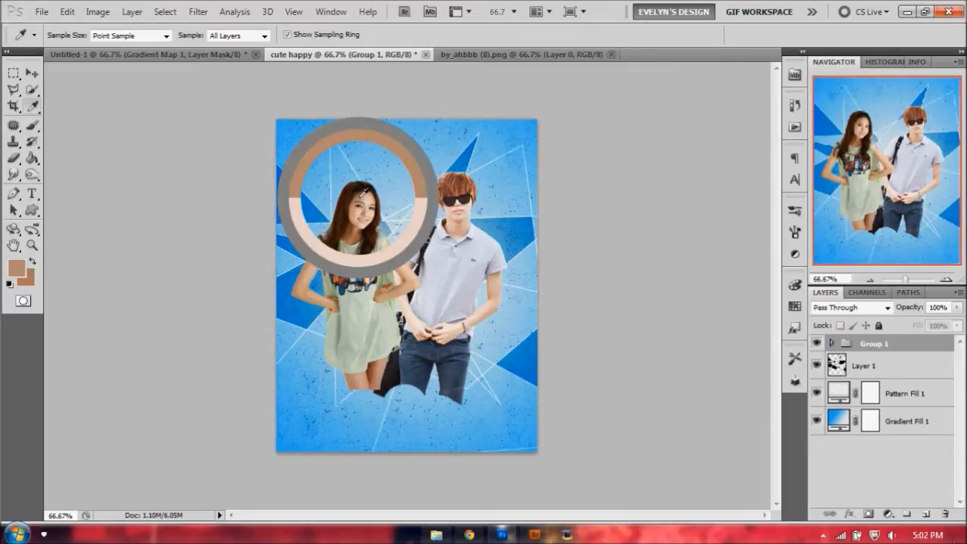
left_click(472, 202)
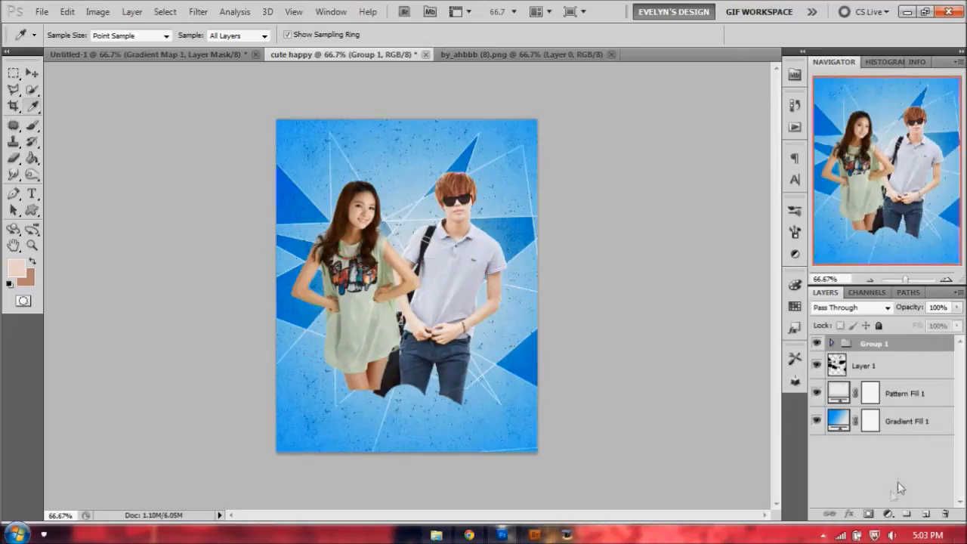
- Add a reversed gradient map above the people layers inside Group 1 and set its blend mode to Soft Light
left_click(831, 343)
left_click(892, 367)
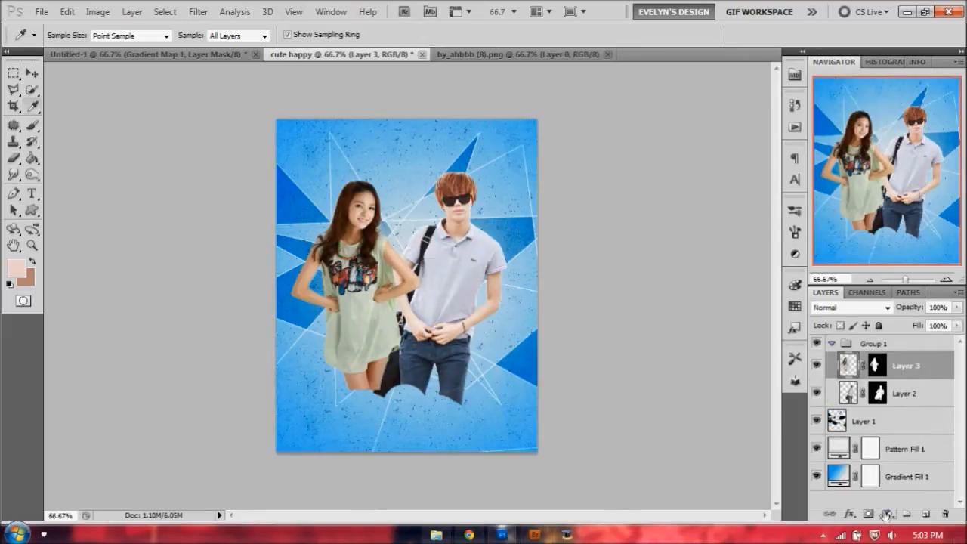
left_click(889, 514)
left_click(881, 485)
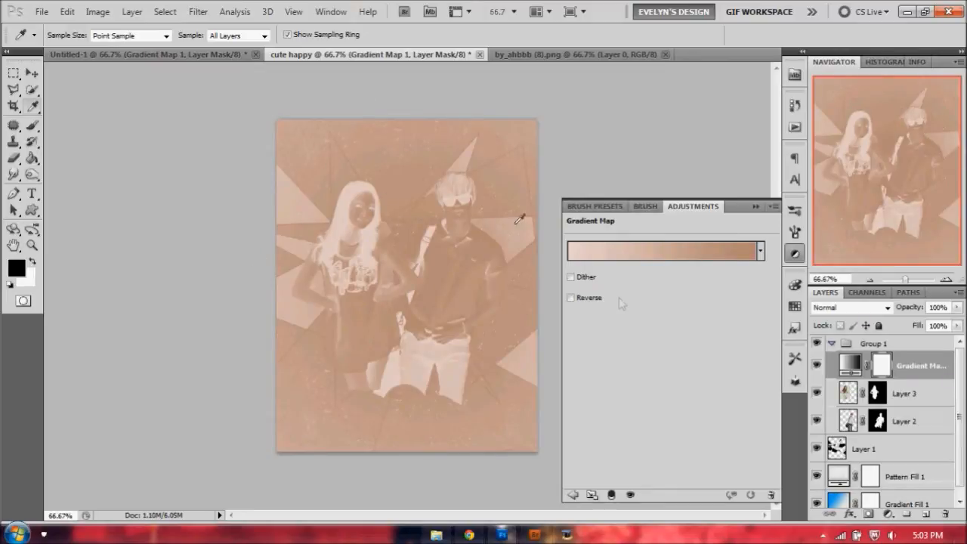
left_click(571, 297)
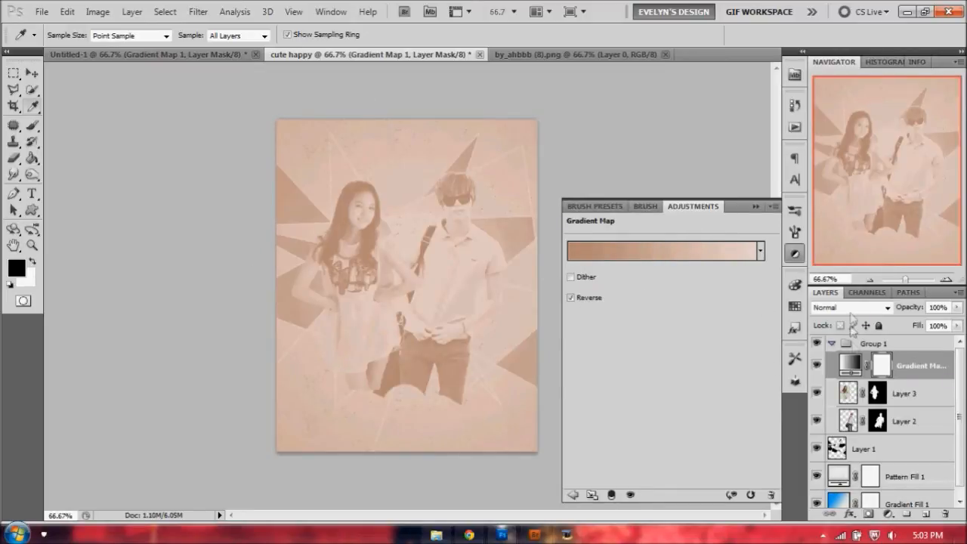
left_click(852, 307)
left_click(843, 187)
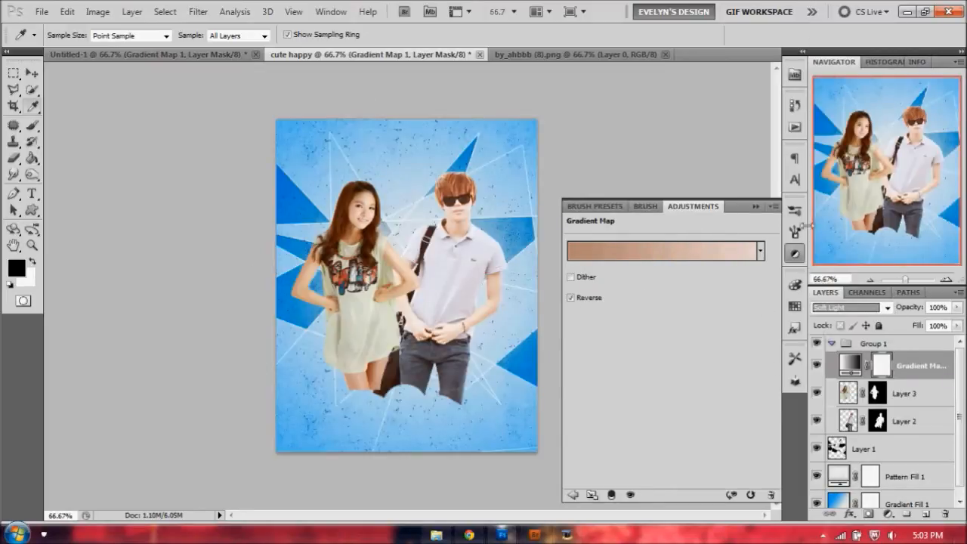
left_click(833, 343)
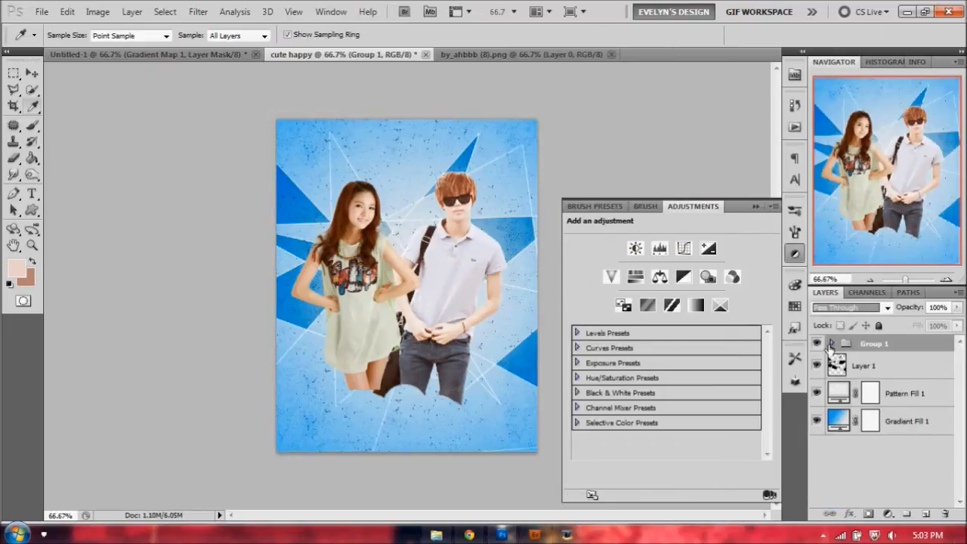
left_click(795, 254)
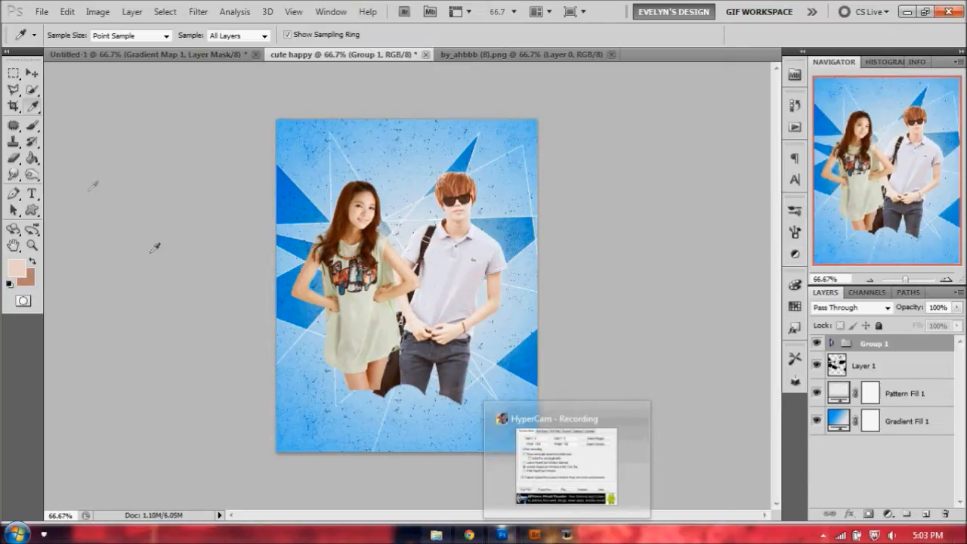
- Draw a large solid moustache custom shape across the lower part of the canvas, over the figures' legs
left_click(33, 210)
left_click(282, 34)
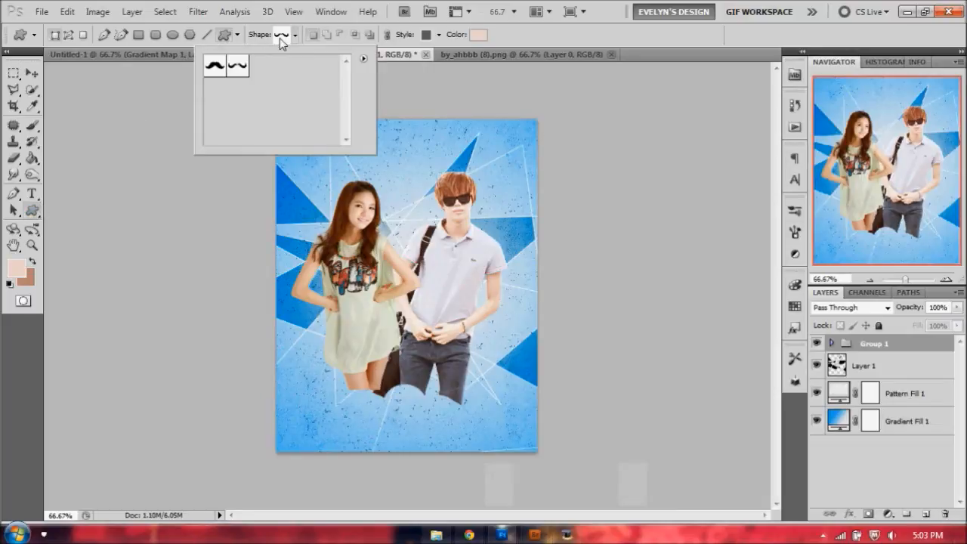
left_click(214, 74)
left_click(623, 192)
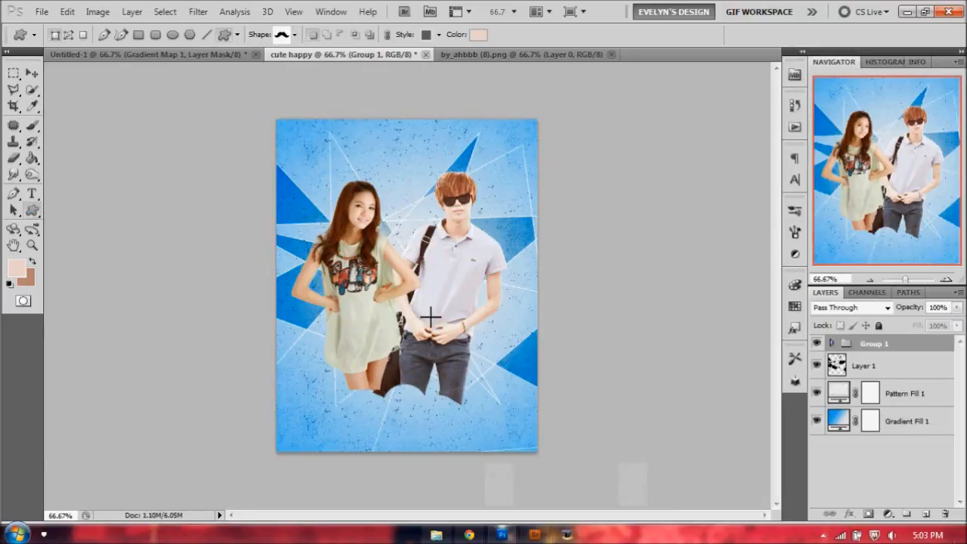
left_click_drag(316, 332, 526, 486)
- Rotate the moustache about -7° and enlarge it to about 104% over the figures' legs, and recolour it with the dark blue of the background triangle
key("ctrl+t")
left_click_drag(531, 326, 522, 296)
left_click_drag(436, 357, 430, 372)
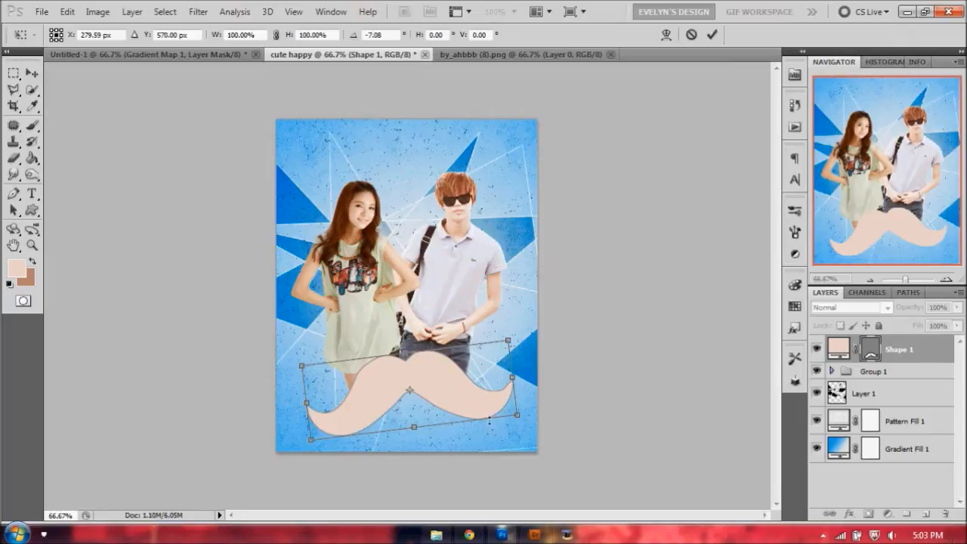
left_click_drag(513, 420, 523, 422)
left_click_drag(470, 390, 460, 388)
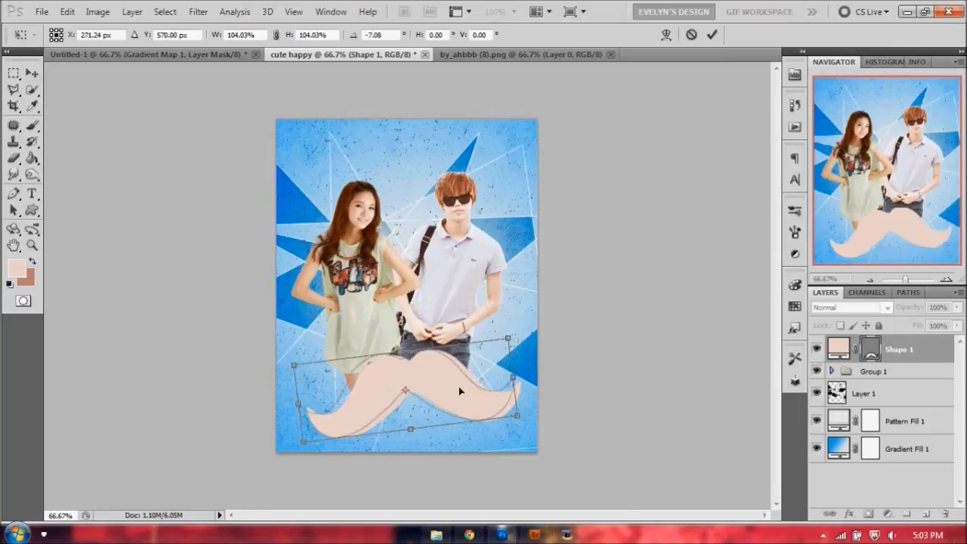
left_click(713, 35)
double_click(839, 349)
left_click(476, 146)
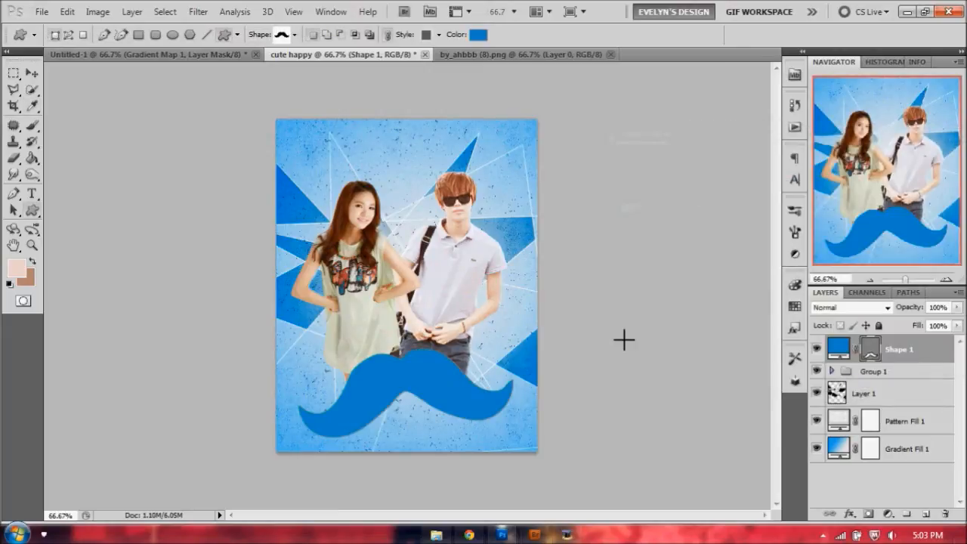
- Copy the "a man in" and "disguise" text layers from the Untitled-1 poster onto the blue moustache
left_click(219, 55)
left_click(877, 393)
left_click(883, 368, "shift")
key("v")
left_click_drag(528, 348, 299, 117)
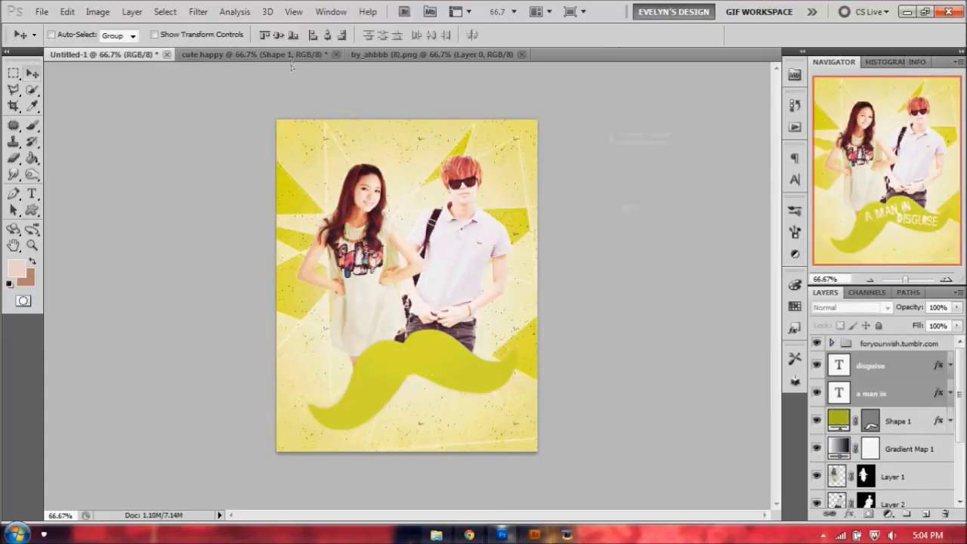
left_click_drag(290, 57, 415, 369)
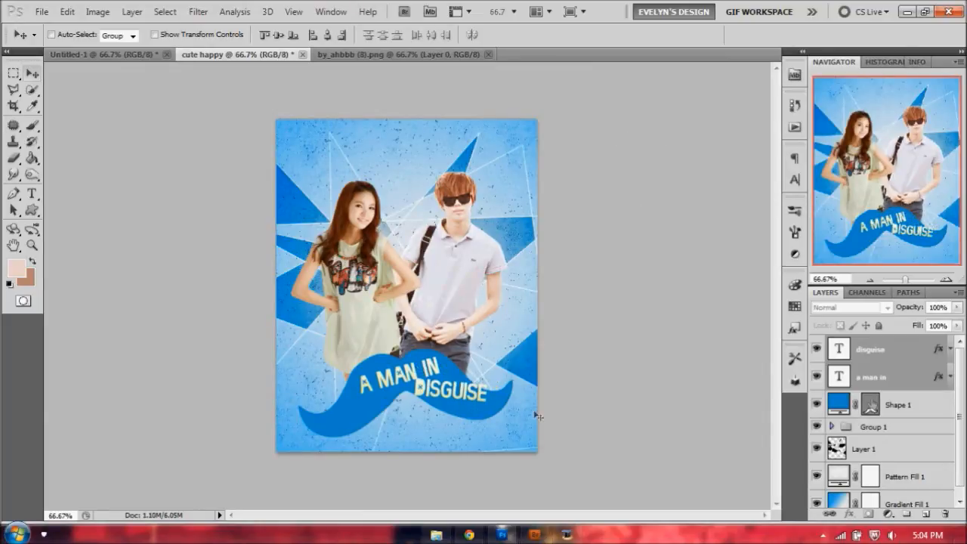
- Rotate the "disguise" text about 4.9° and move it slightly down to follow the moustache's curve
left_click(877, 353)
key("ctrl+t")
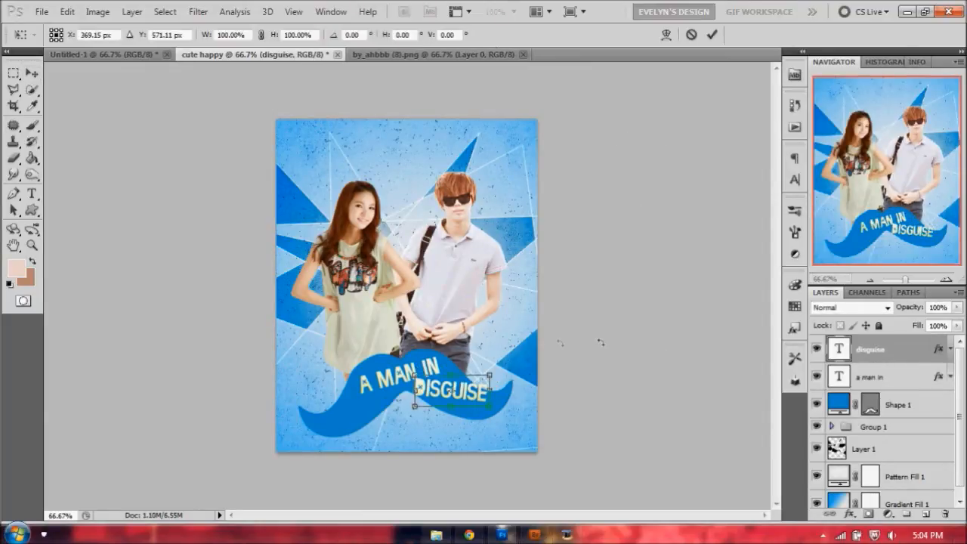
left_click_drag(487, 372, 465, 395)
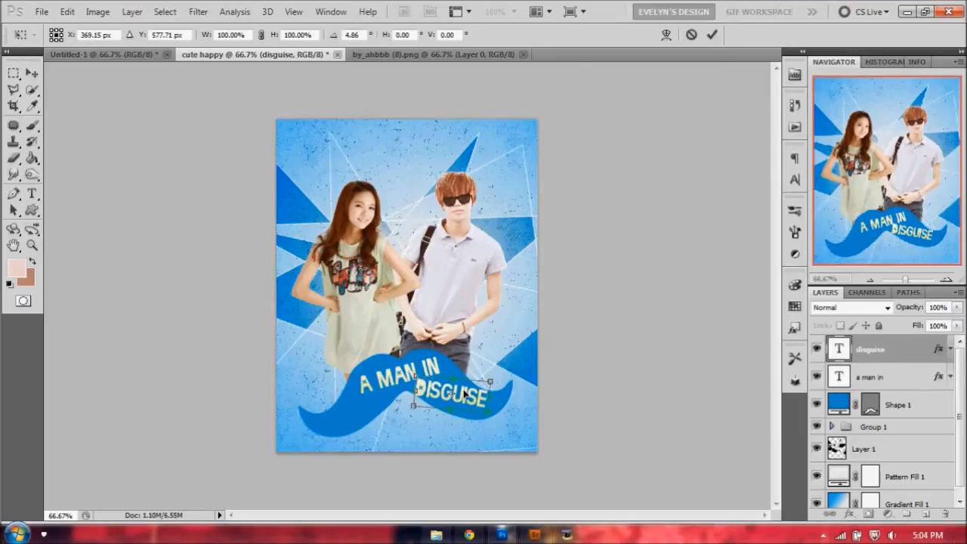
left_click(715, 36)
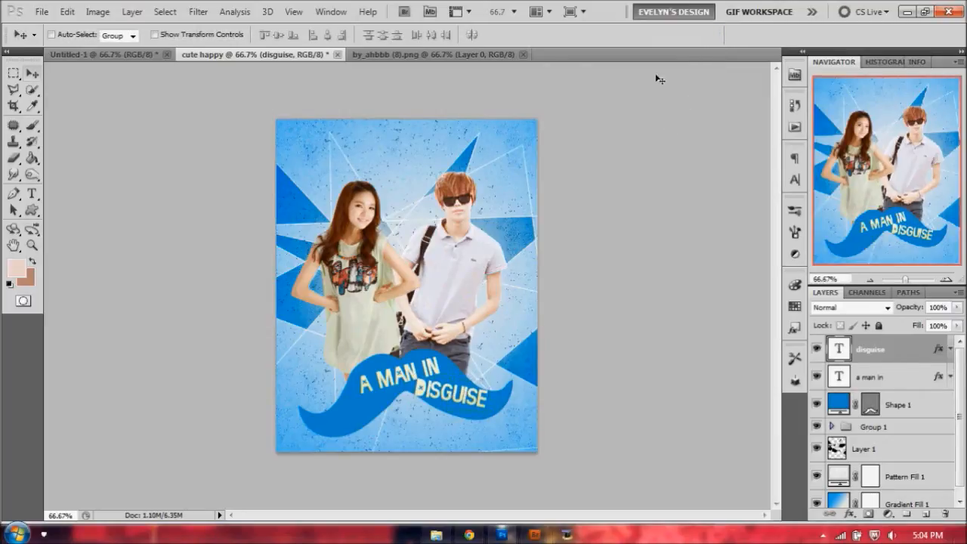
- Copy the "a man in" layer's effects to the moustache shape and turn off its Gradient Overlay, keeping the Drop Shadow
left_click(938, 382)
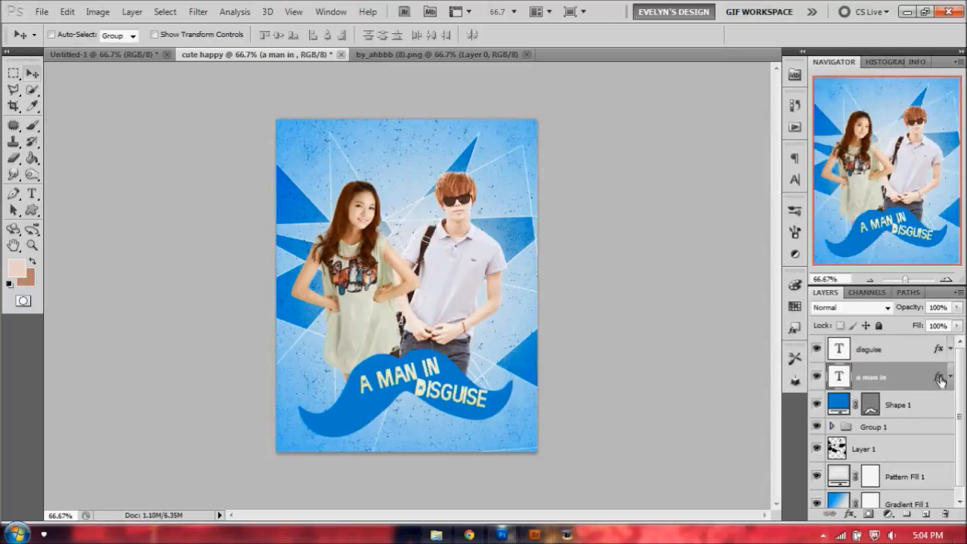
left_click(945, 405)
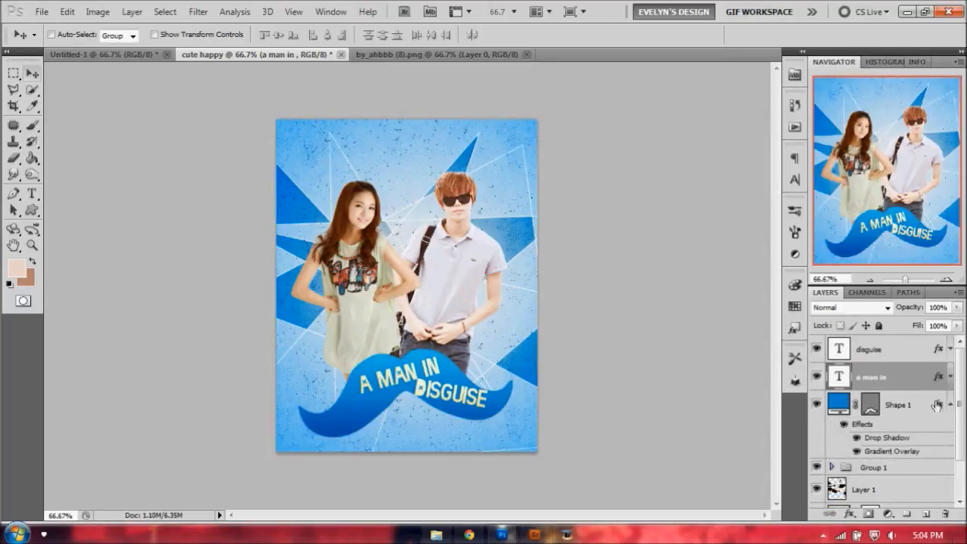
double_click(937, 405)
left_click(612, 148)
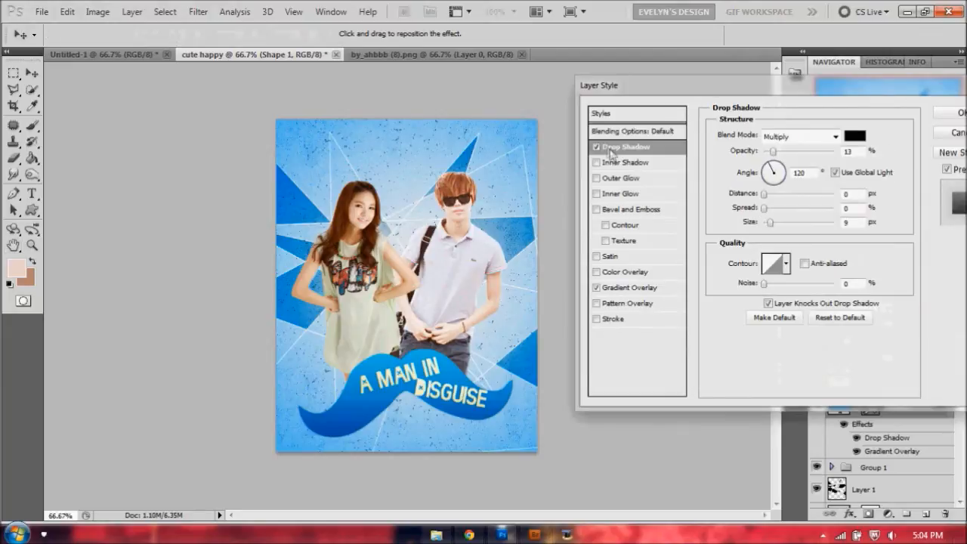
double_click(856, 151)
left_click(596, 288)
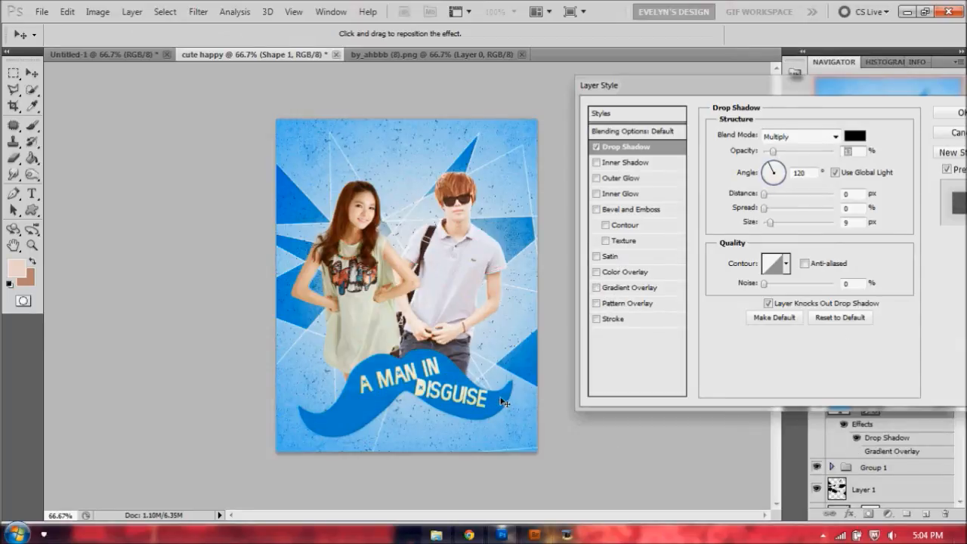
left_click(946, 117)
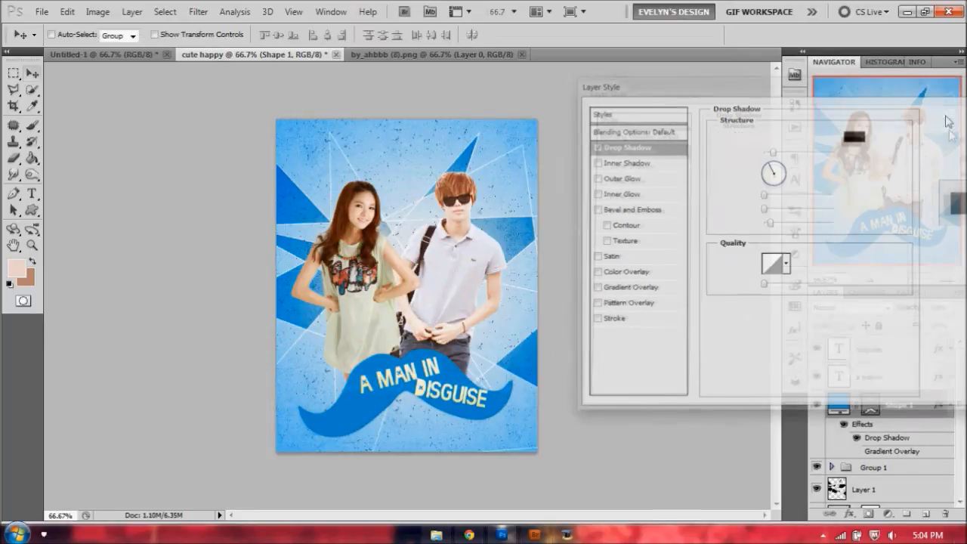
- Recolour both the "a man in" and "disguise" text layers with the pale blue #c3ddea sampled from the background
left_click(887, 377)
left_click(878, 349, "shift")
key("t")
left_click(462, 35)
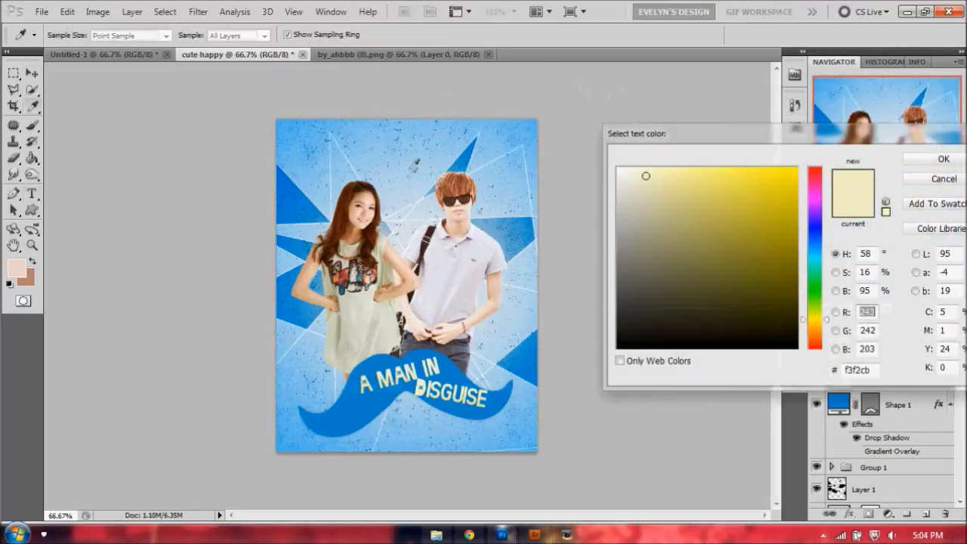
left_click(407, 180)
left_click(400, 195)
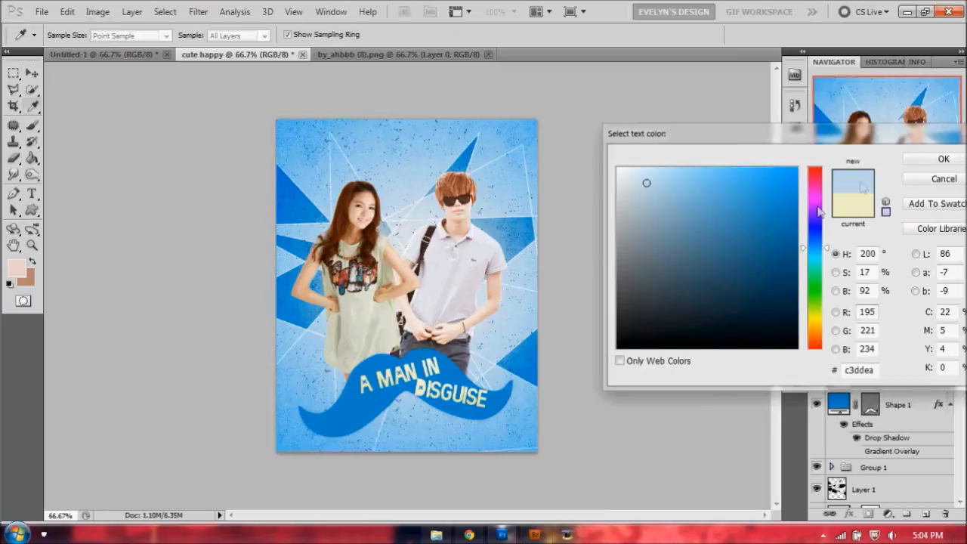
left_click(943, 159)
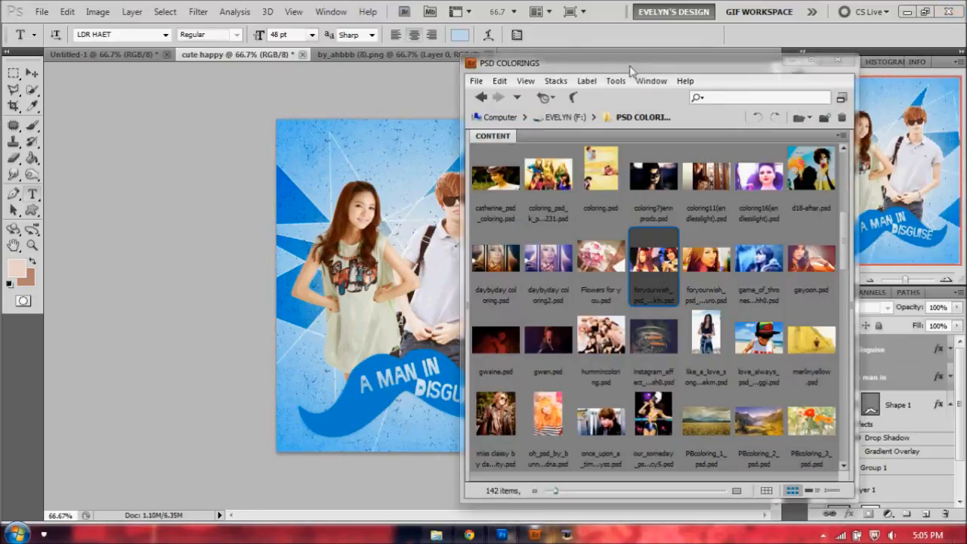
- Try the love_always coloring from the PSD COLORINGS folder on the blue poster, undo it and close its file
left_click(777, 334)
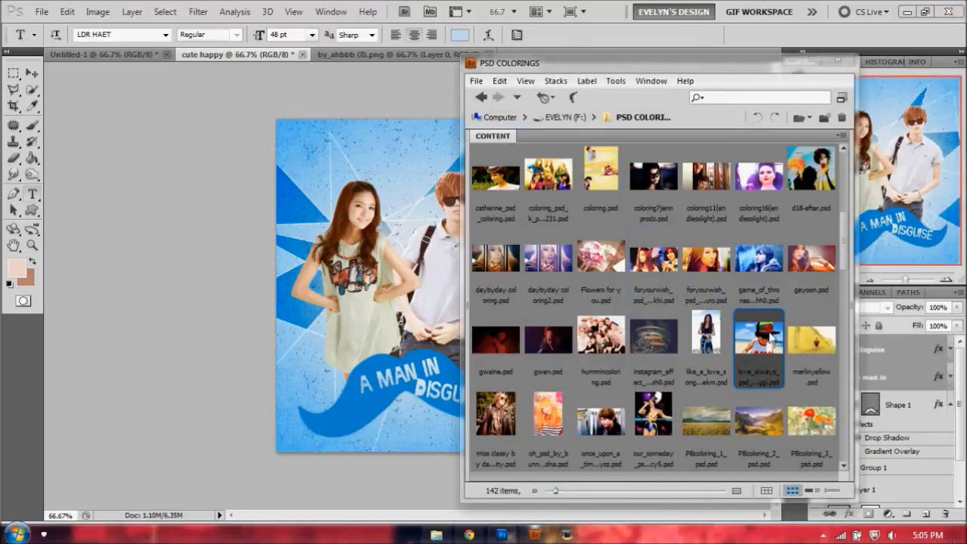
left_click_drag(763, 336, 632, 88)
left_click_drag(766, 359, 687, 55)
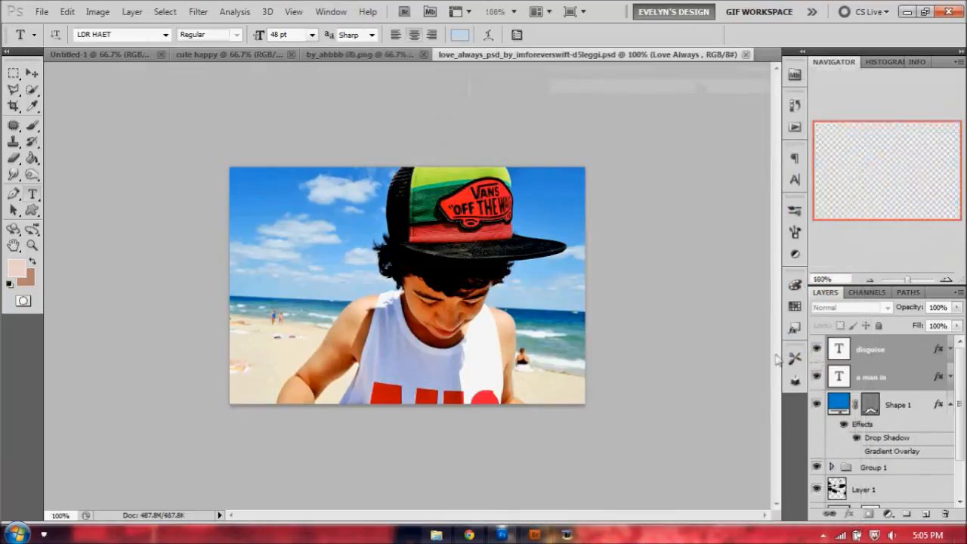
left_click(31, 73)
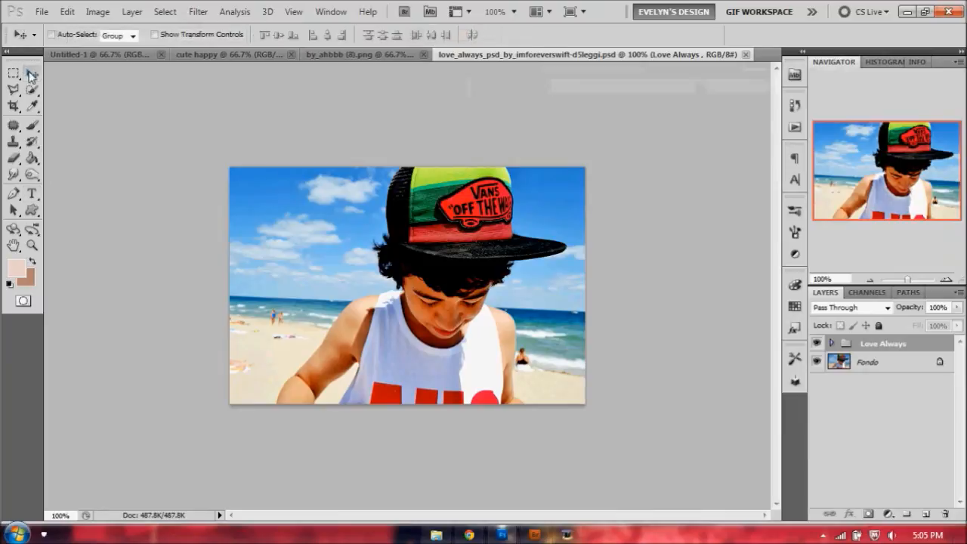
left_click_drag(288, 48, 480, 275)
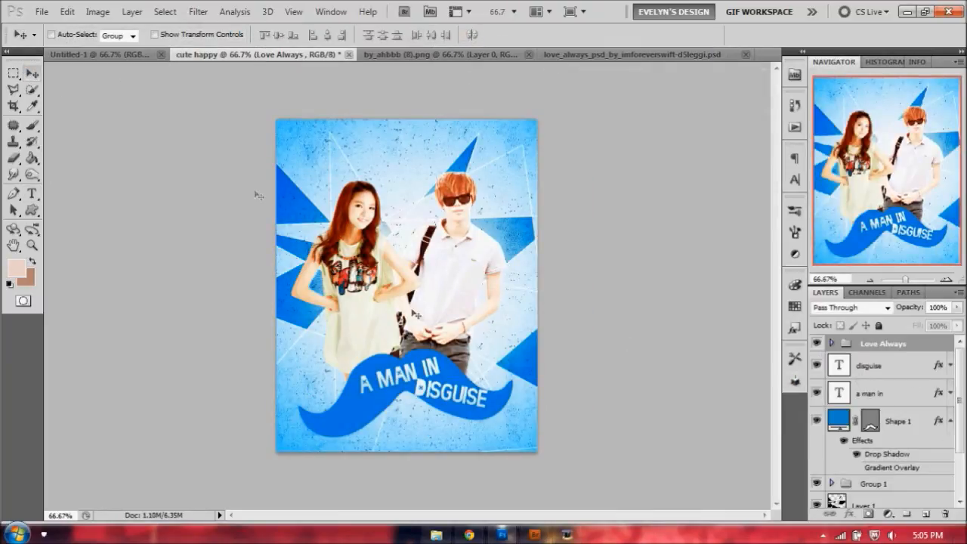
key("ctrl+z")
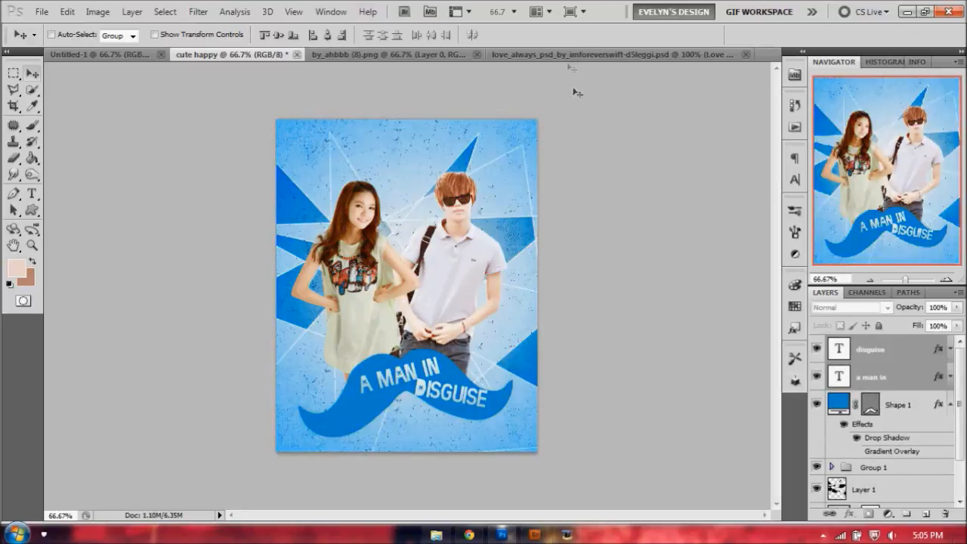
left_click(746, 54)
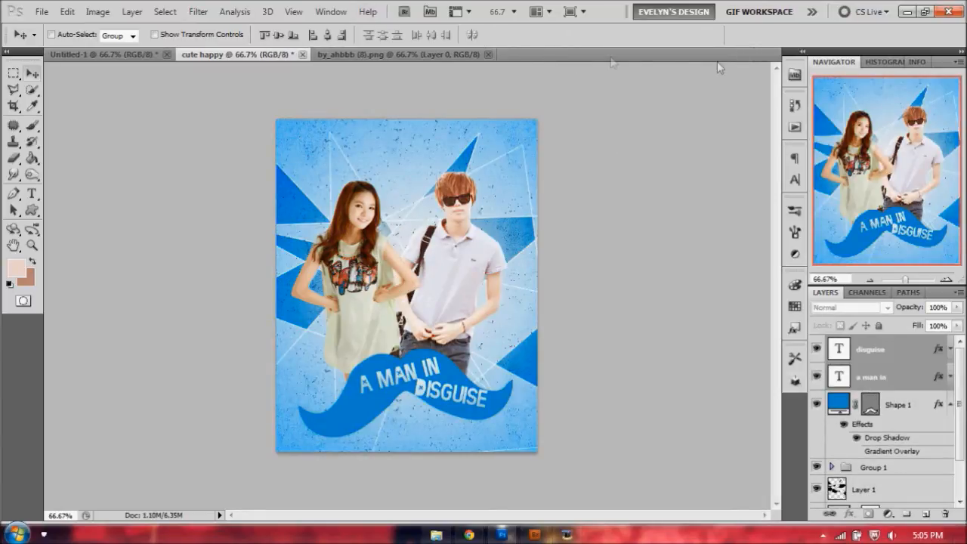
- Open PBcoloring_8_psd.psd from the PSD COLORINGS folder and copy the foryourwish.tumblr.com coloring group from Untitled-1 onto the blue poster
left_click(488, 55)
left_click(533, 535)
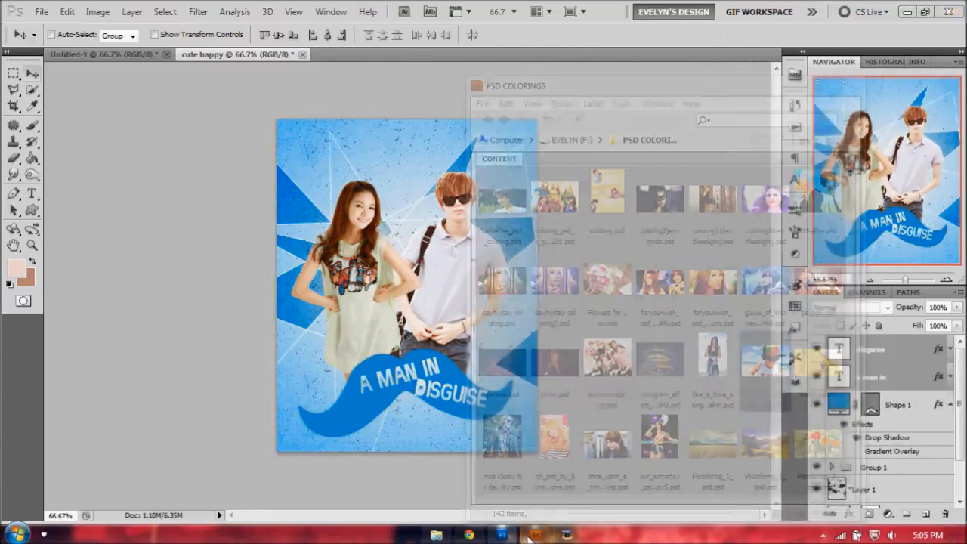
scroll(740, 327, "down", 3)
left_click_drag(704, 278, 493, 48)
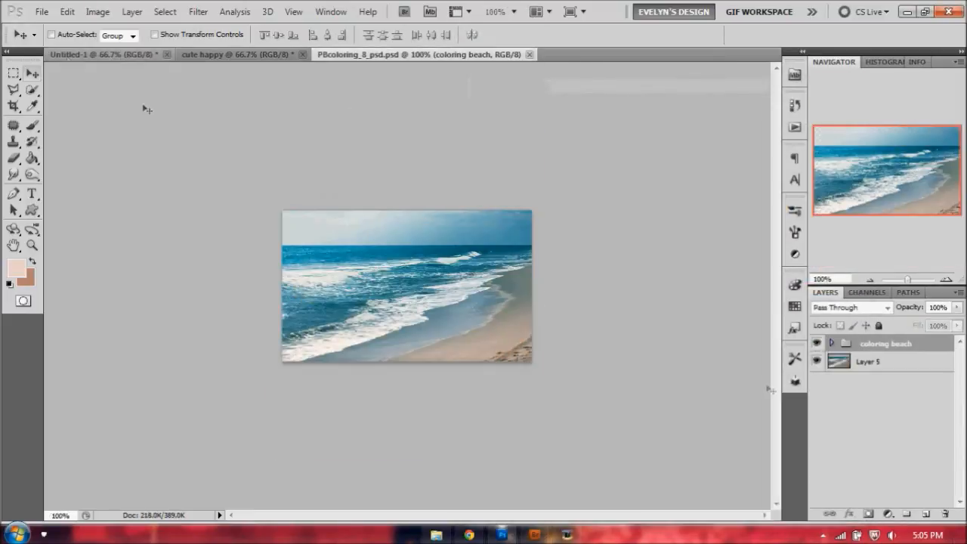
left_click_drag(253, 55, 472, 272)
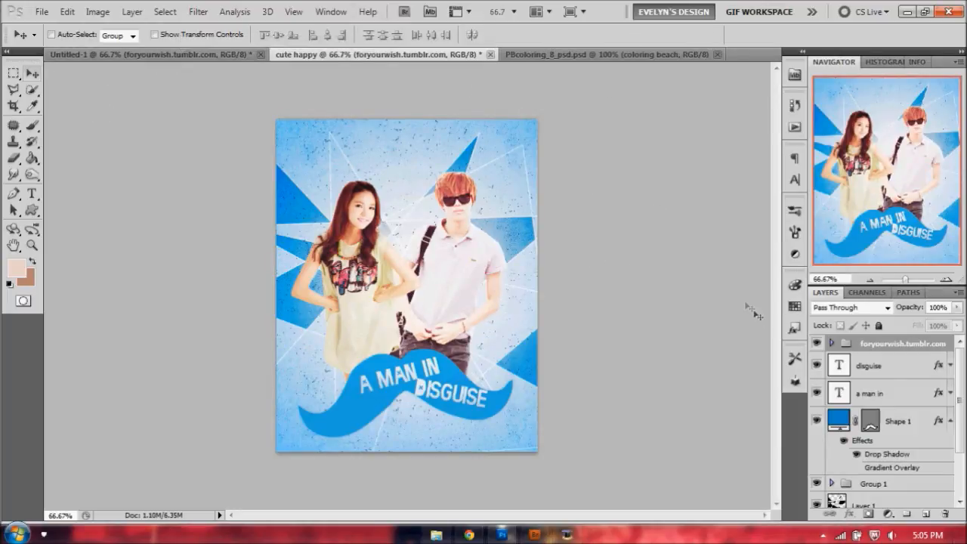
- Stamp all visible layers into a new merged layer above the coloring group and delete that layer again
key("ctrl+shift+alt+e")
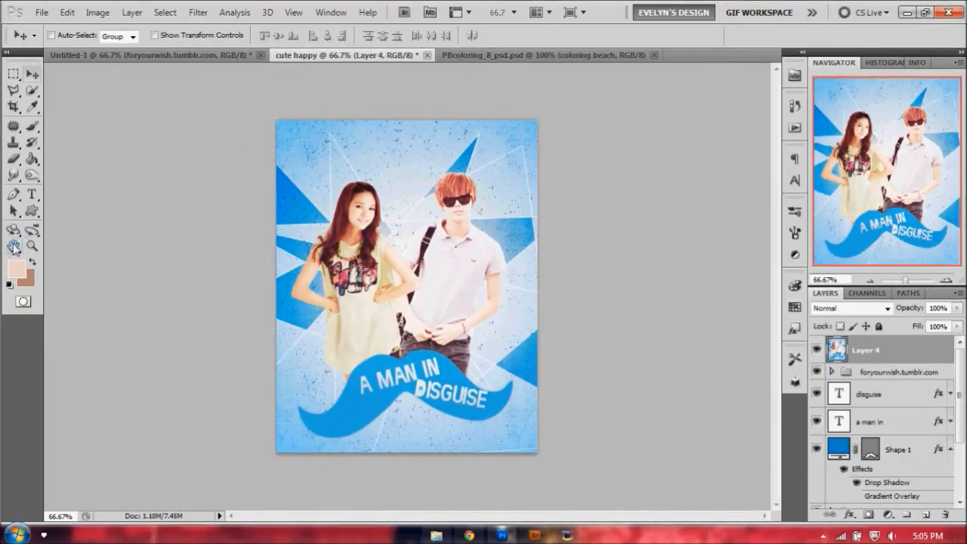
left_click(31, 245)
left_click(407, 195)
left_click(413, 217)
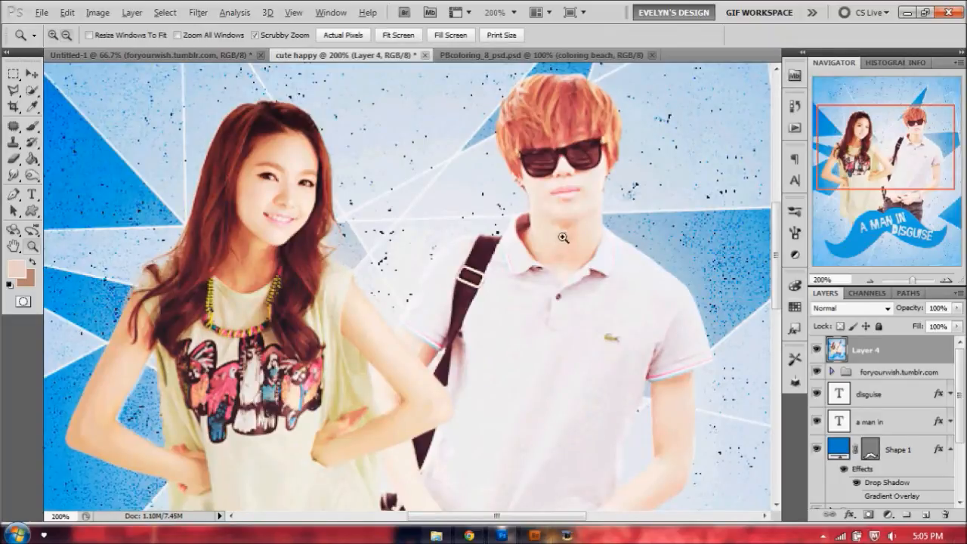
key("Delete")
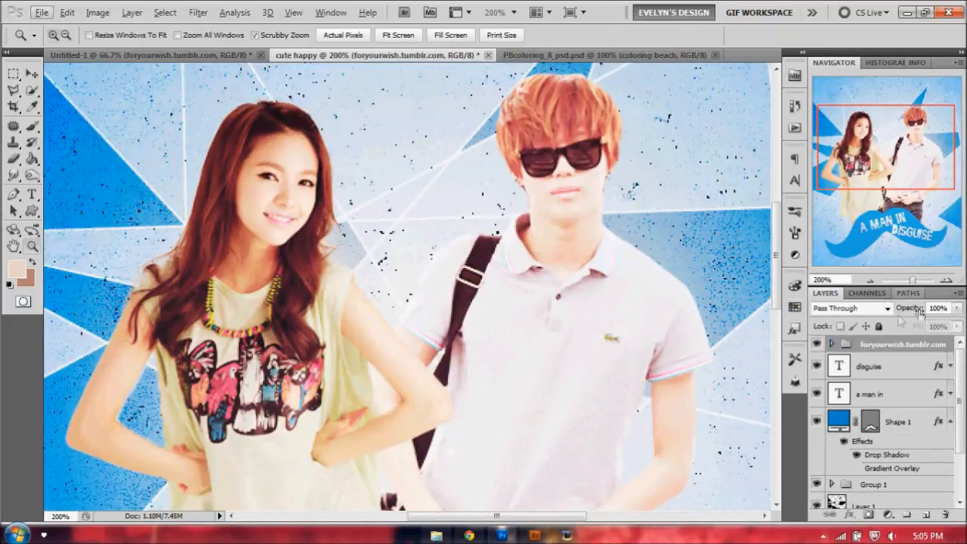
- Expand Group 1 and duplicate Layer 2, the layer of the man in sunglasses
left_click(870, 280)
scroll(861, 416, "down", 2)
left_click(832, 434)
scroll(846, 428, "down", 2)
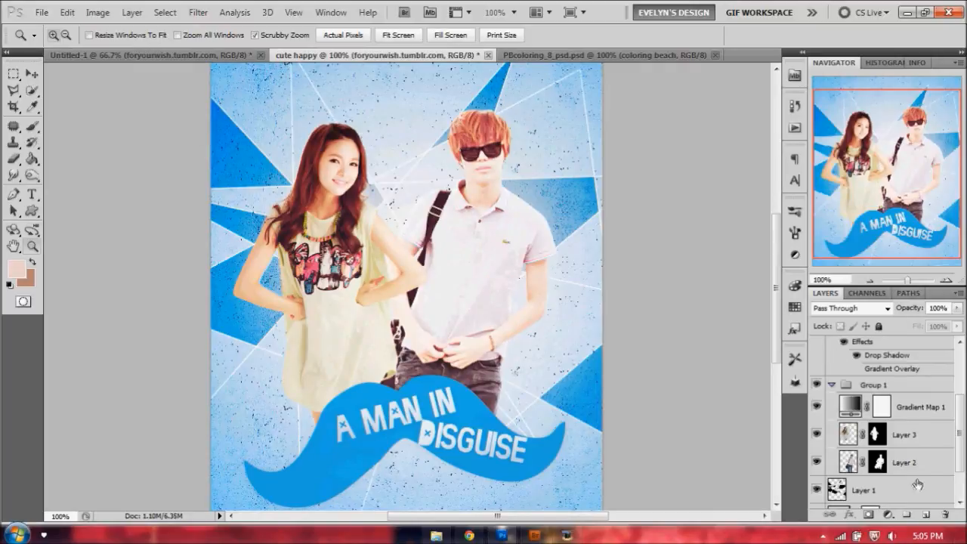
left_click(907, 464)
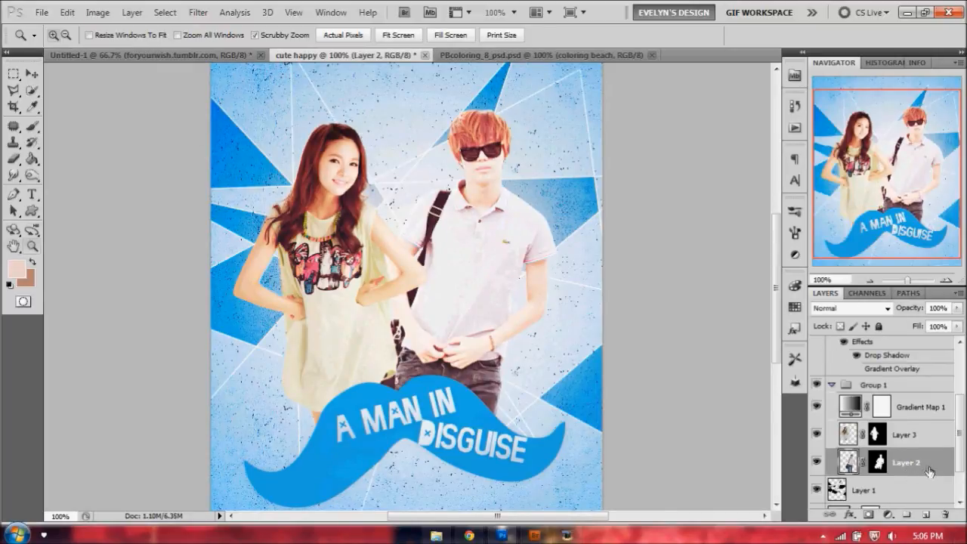
double_click(930, 471)
left_click(956, 136)
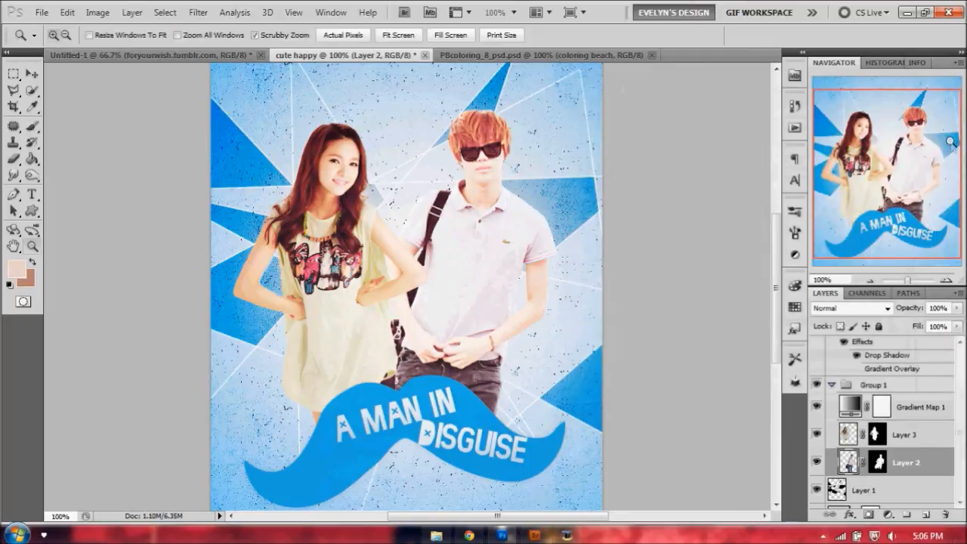
key("ctrl+j")
left_click_drag(946, 142, 946, 159)
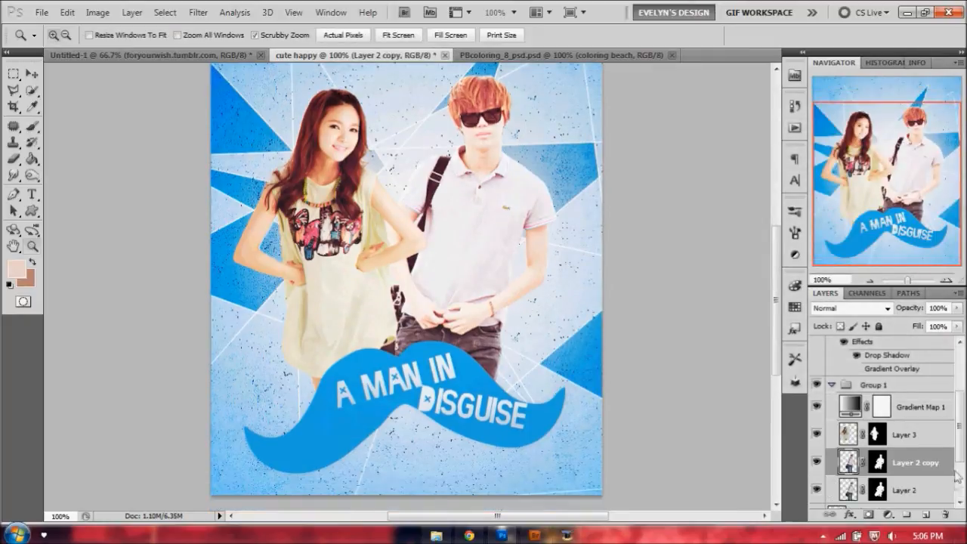
- Give the original Layer 2 a Color Overlay in the blue #1284dd sampled from the poster's background
left_click(947, 490)
double_click(941, 491)
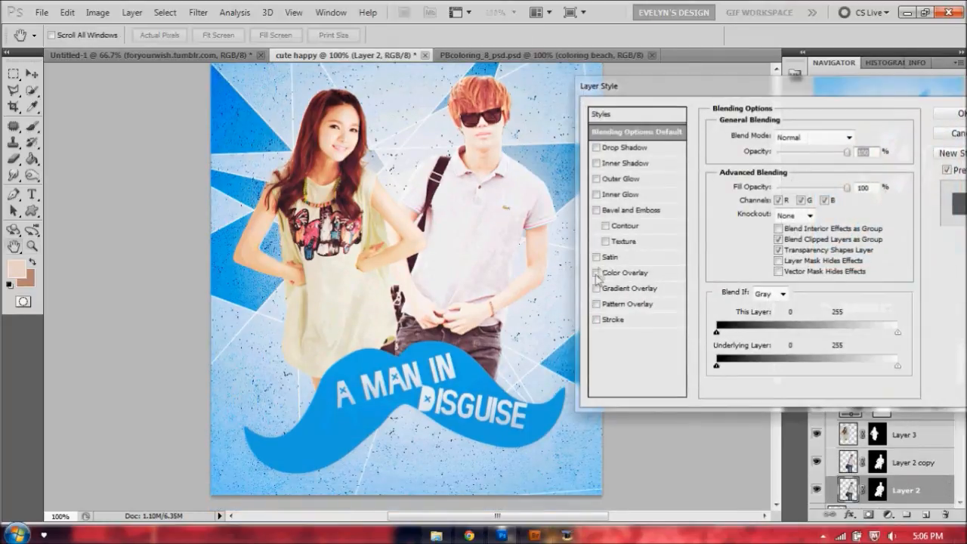
left_click(597, 273)
left_click(624, 273)
left_click(858, 138)
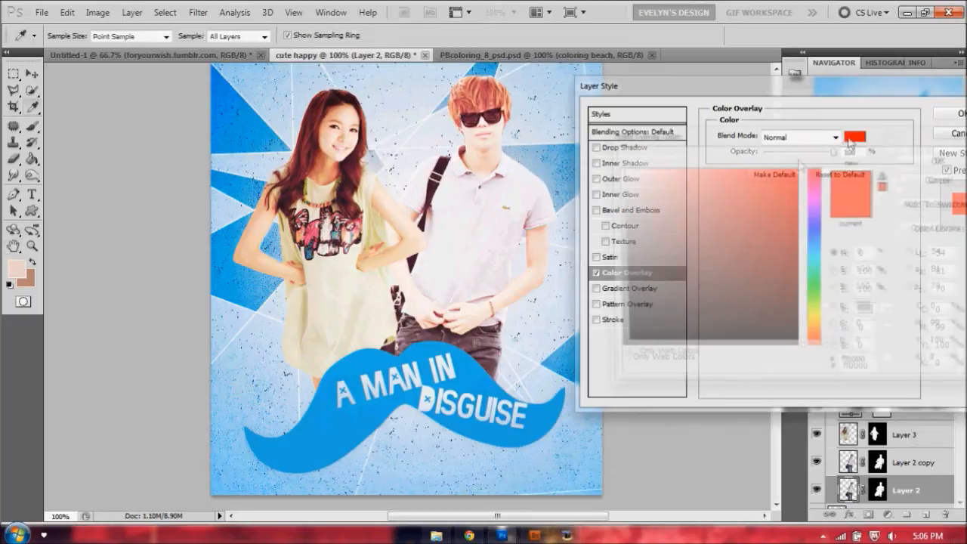
left_click(549, 344)
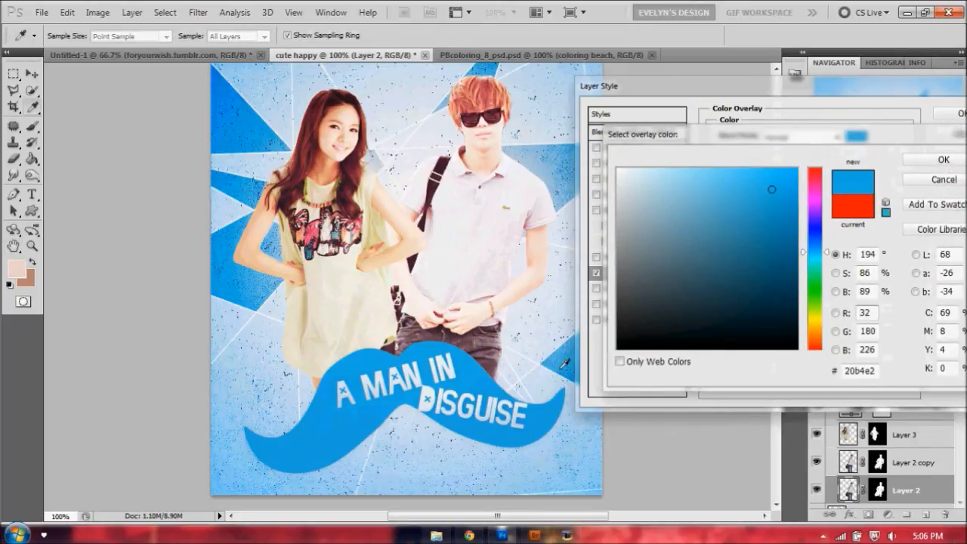
left_click(573, 362)
left_click(425, 352)
left_click(218, 88)
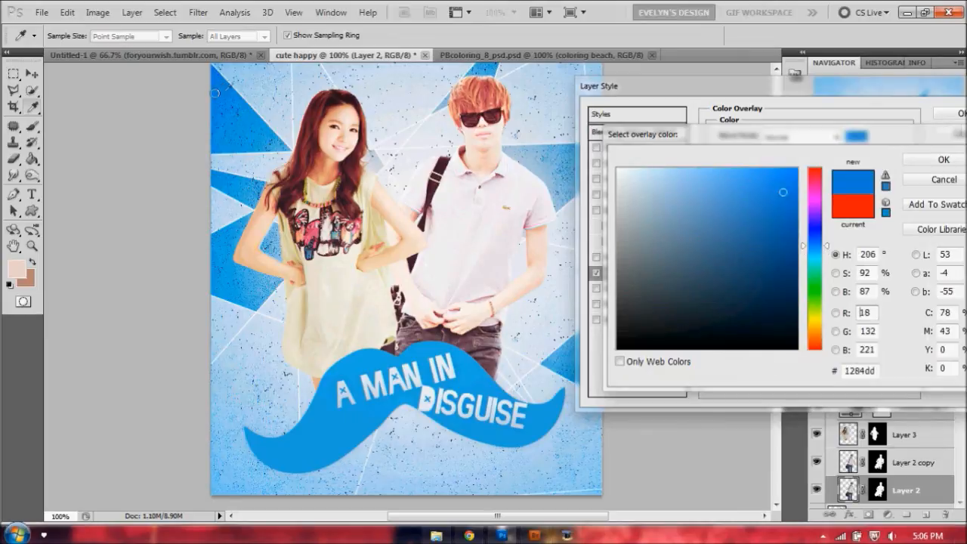
left_click(944, 160)
left_click(954, 115)
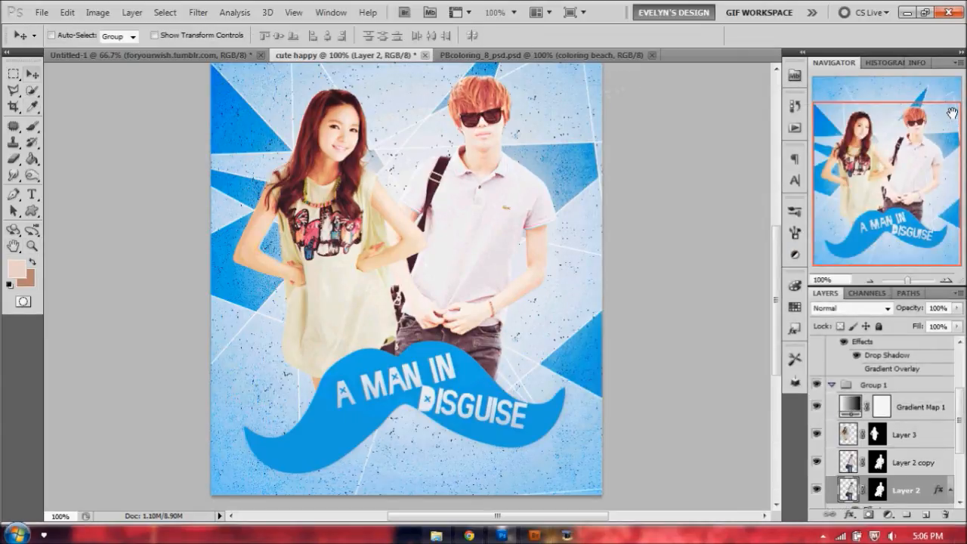
- Nudge the blue Layer 2 silhouette to the right so it forms an offset outline behind the man
key("shift+Left")
key("shift+Left")
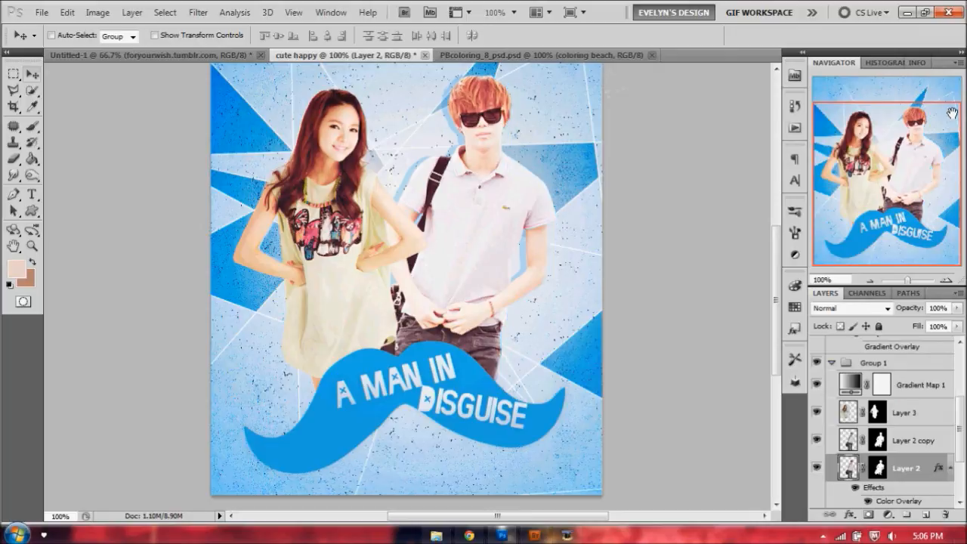
key("shift+Right")
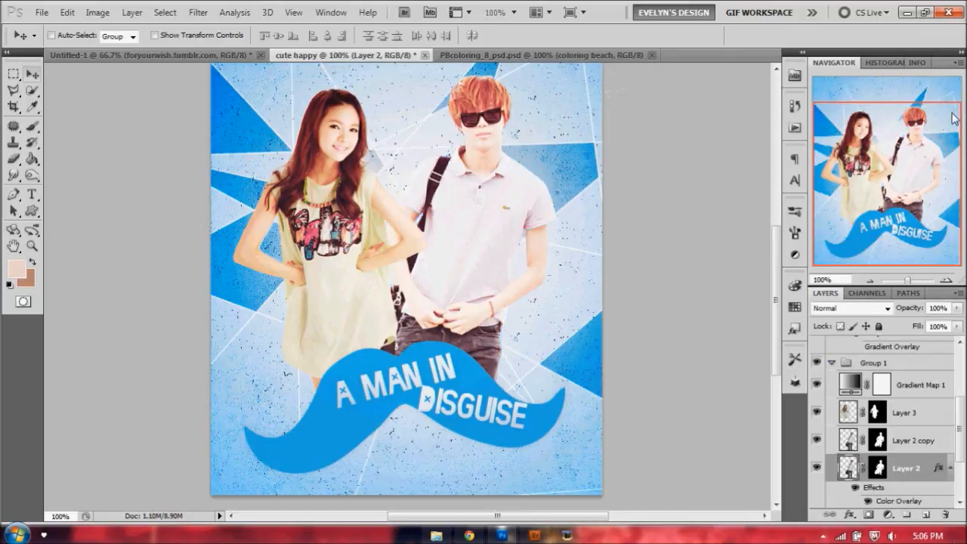
key("shift+Right")
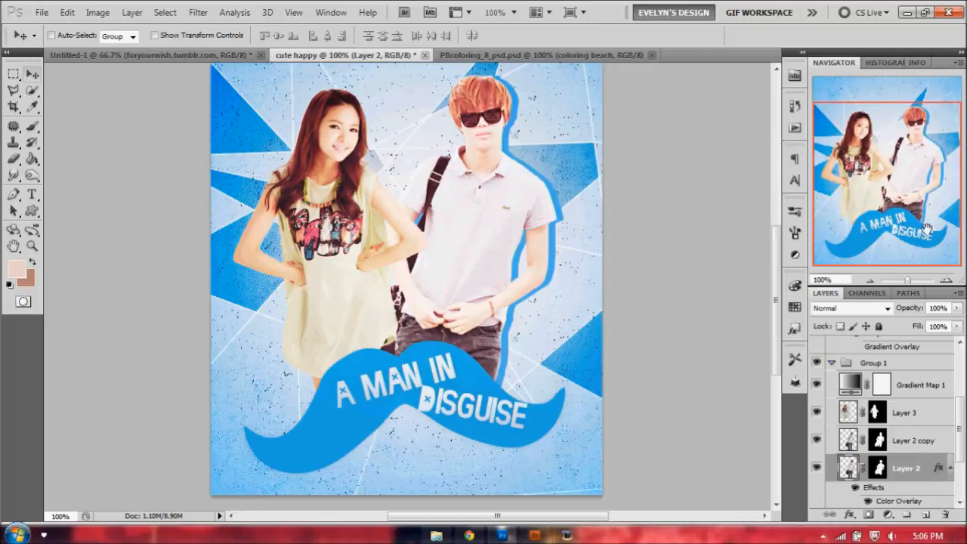
- Duplicate the woman's Layer 3, give the original a #4faee8 Color Overlay and offset it to the left behind her
left_click(938, 421)
key("ctrl+j")
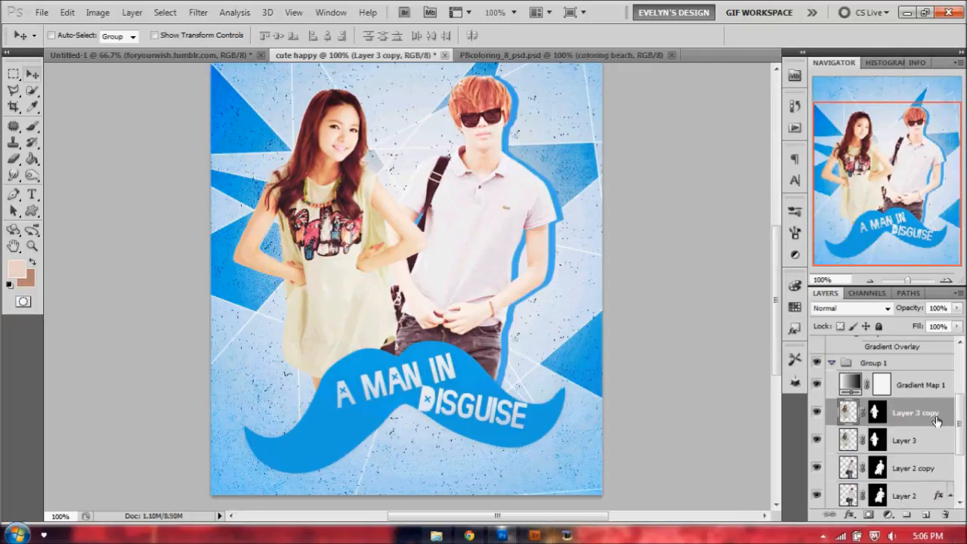
double_click(931, 445)
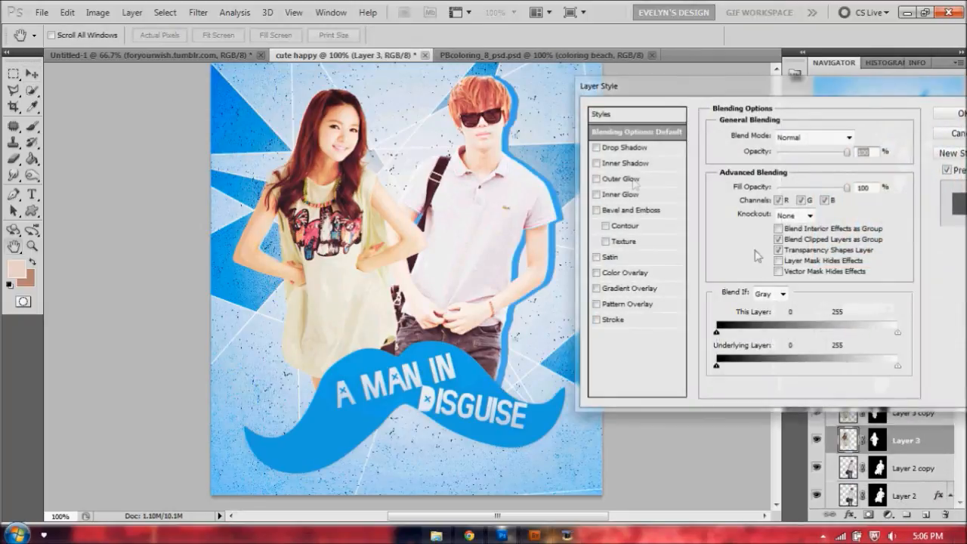
left_click(609, 273)
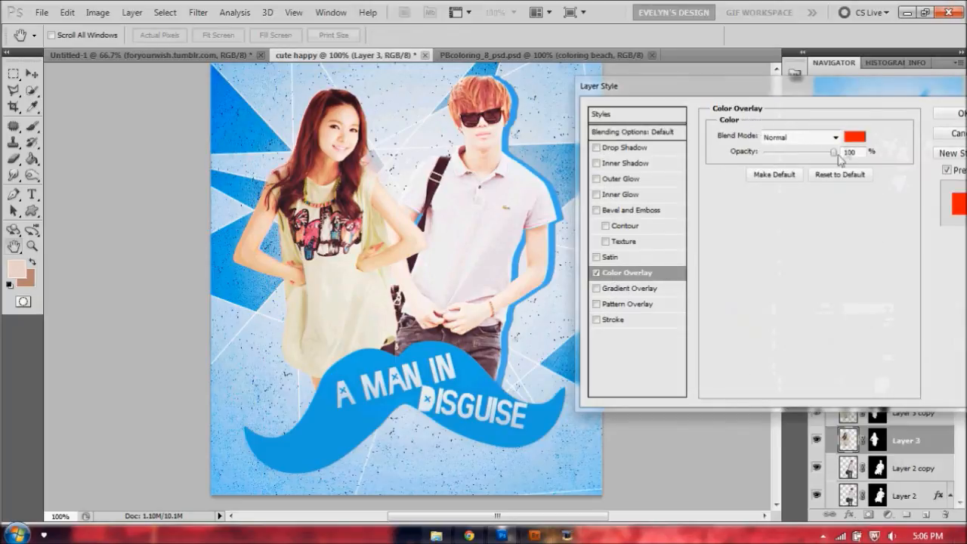
left_click(856, 136)
left_click(520, 97)
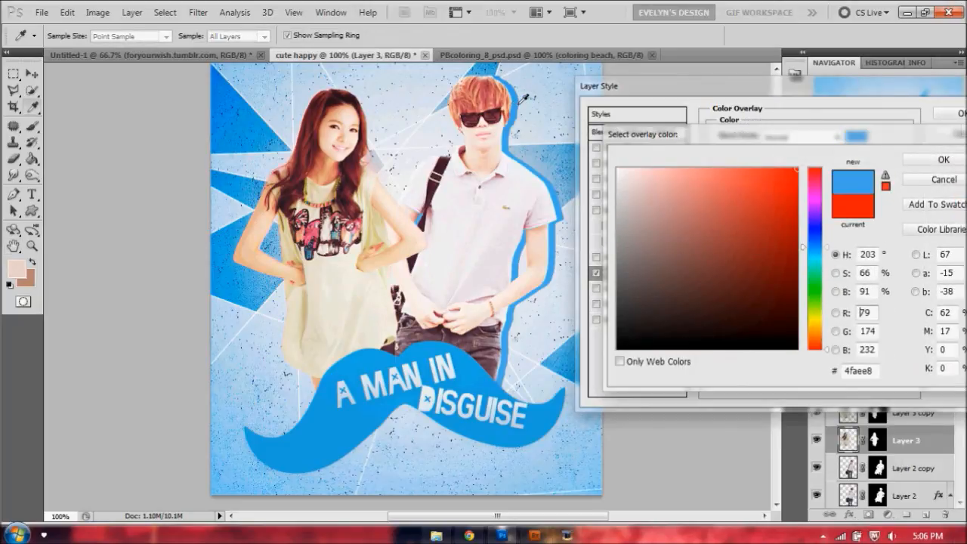
left_click(944, 159)
left_click(958, 113)
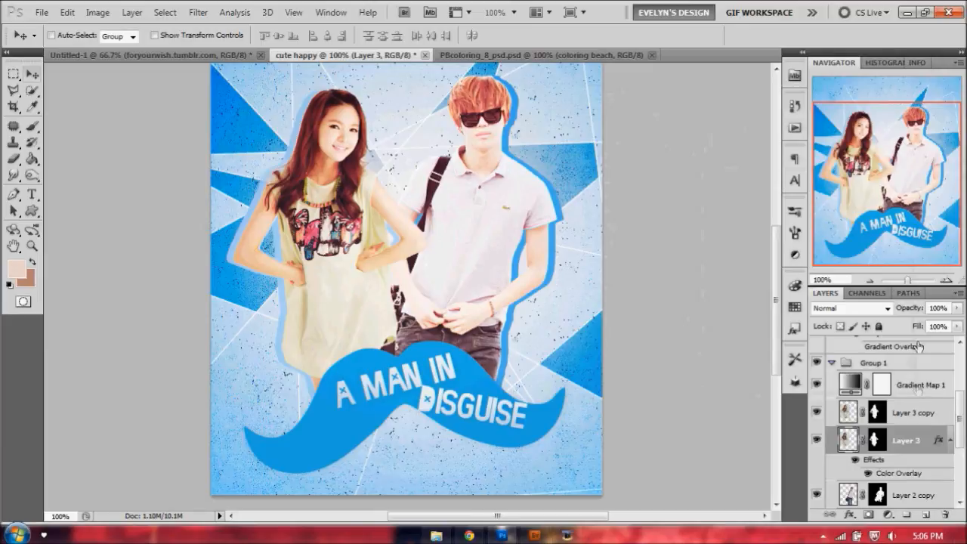
- Add a Multiply Drop Shadow to Layer 3 copy with 18% opacity, 0 px distance and a slightly larger size
left_click(915, 414)
double_click(947, 412)
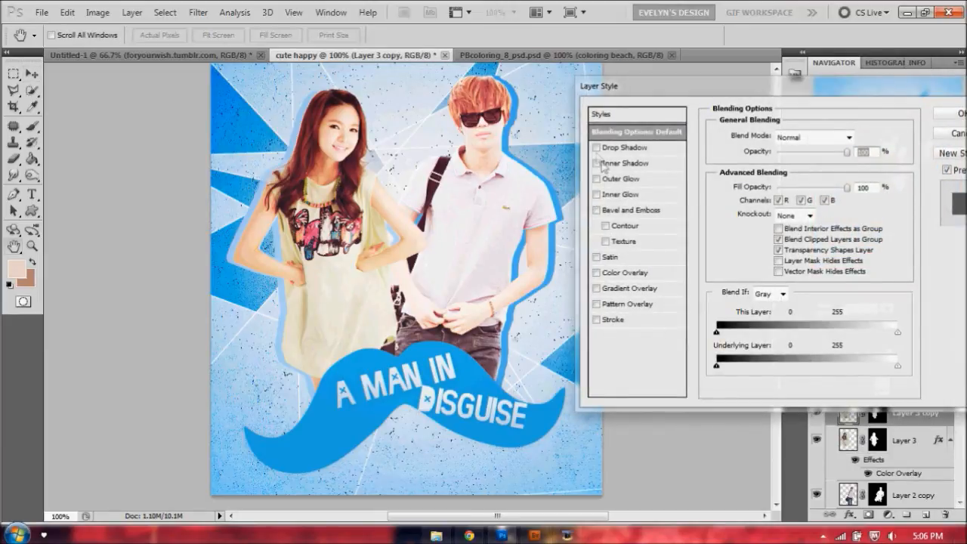
left_click(623, 148)
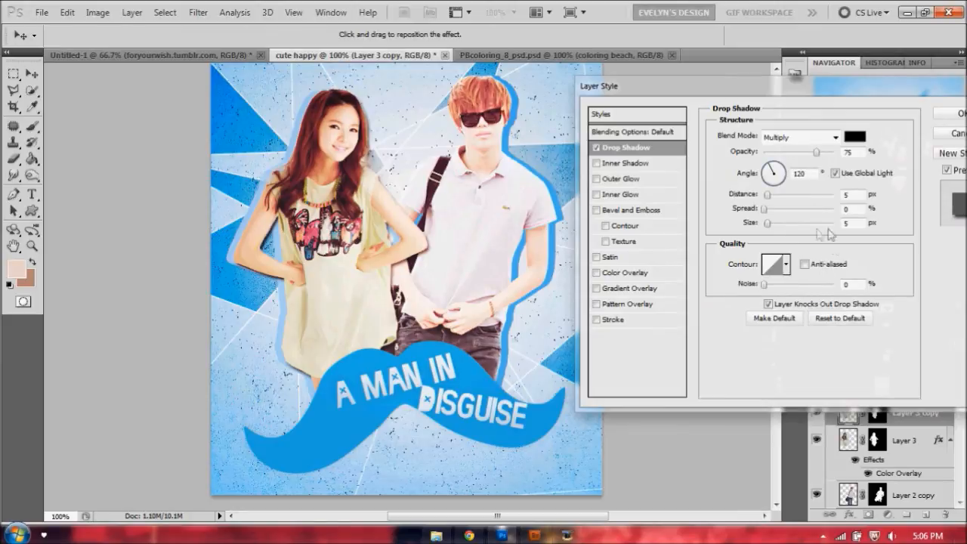
left_click_drag(803, 154, 777, 155)
left_click_drag(768, 194, 683, 203)
left_click_drag(773, 224, 777, 229)
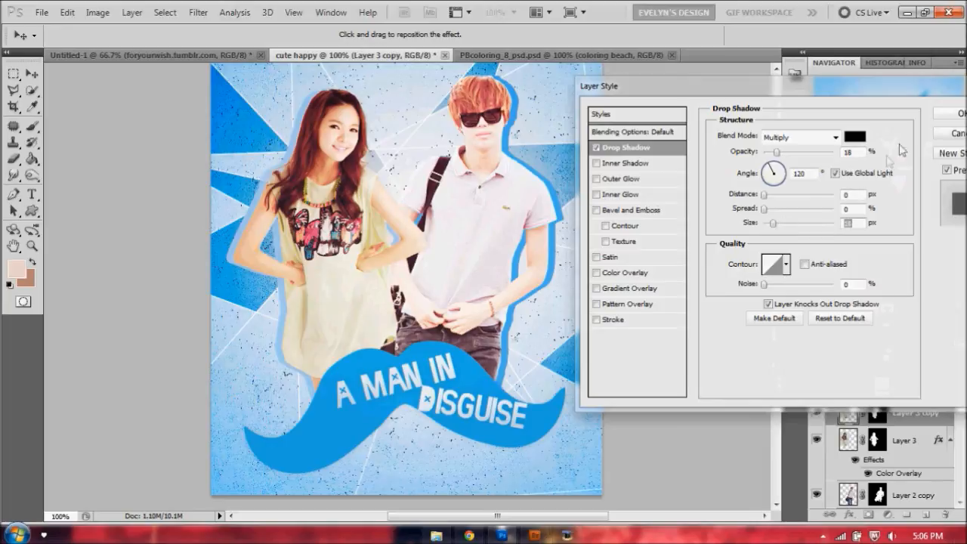
left_click(958, 113)
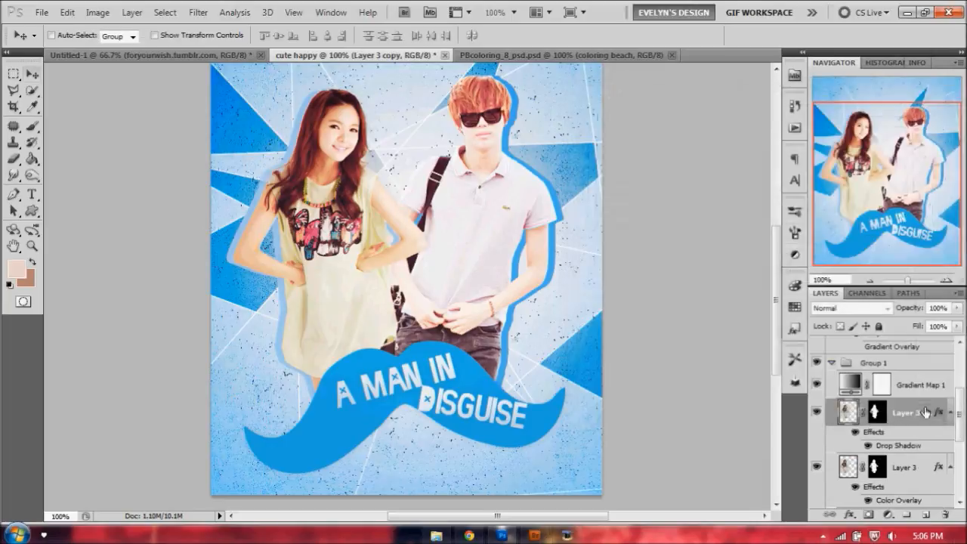
- Copy the Drop Shadow from Layer 3 copy to Layer 2 copy and collapse the effects lists of the figure layers
scroll(938, 438, "down", 3)
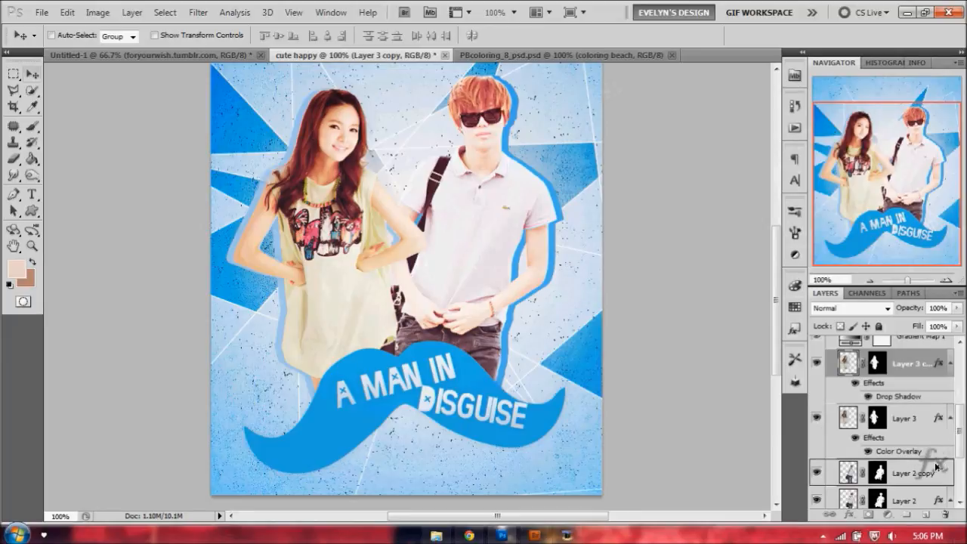
left_click_drag(936, 470, 936, 470)
left_click(950, 418)
left_click(950, 363)
left_click(950, 346)
left_click(951, 433)
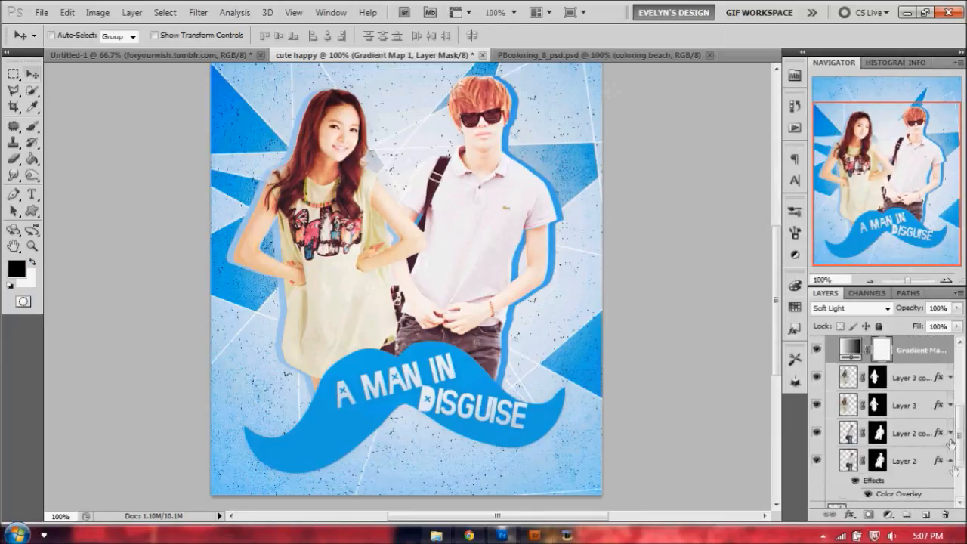
- Add a black-to-white Gradient Fill layer above the foryourwish.tumblr.com group at the top of the layer stack
scroll(907, 438, "up", 5)
left_click(883, 349)
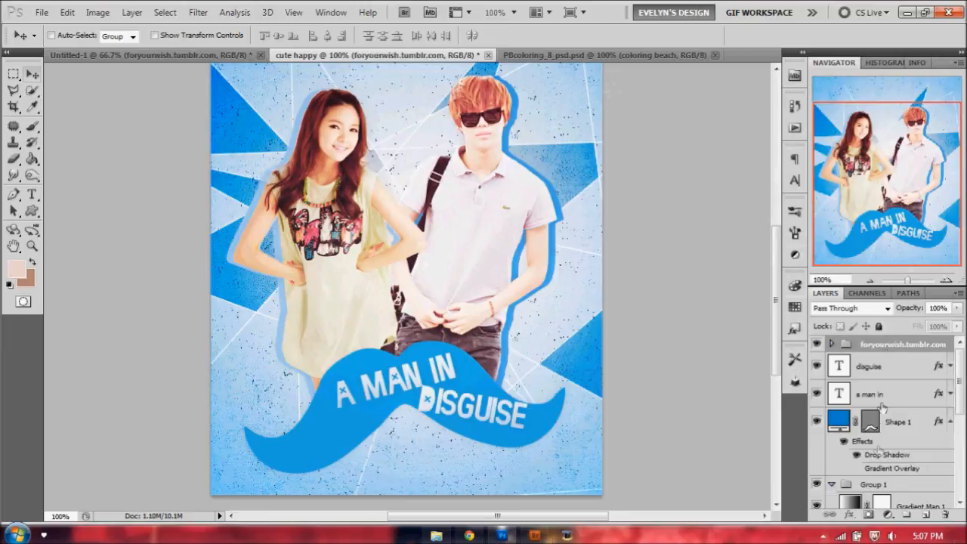
left_click(888, 515)
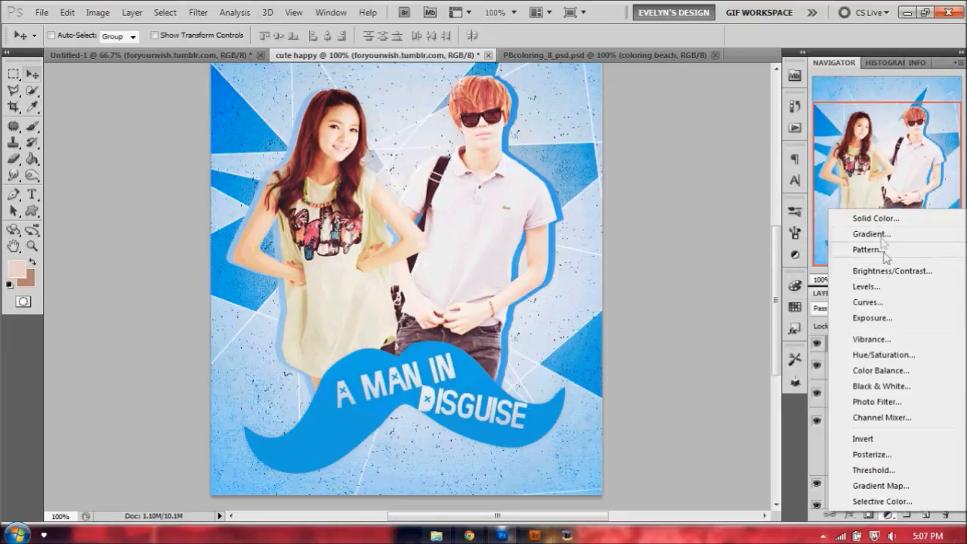
left_click(858, 233)
left_click(687, 156)
left_click(620, 185)
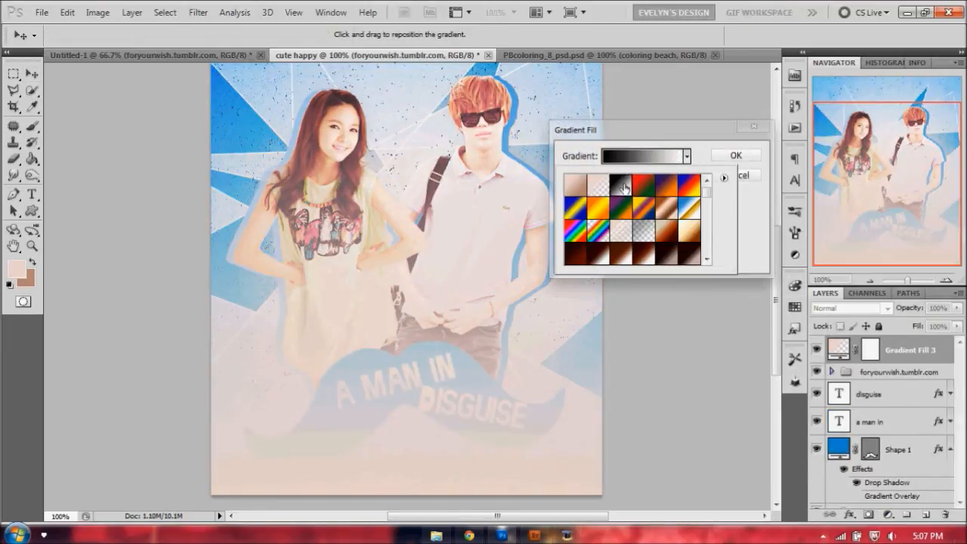
left_click(735, 170)
left_click(738, 155)
- Set the new gradient fill layer to Soft Light blending with 29% opacity
left_click(852, 308)
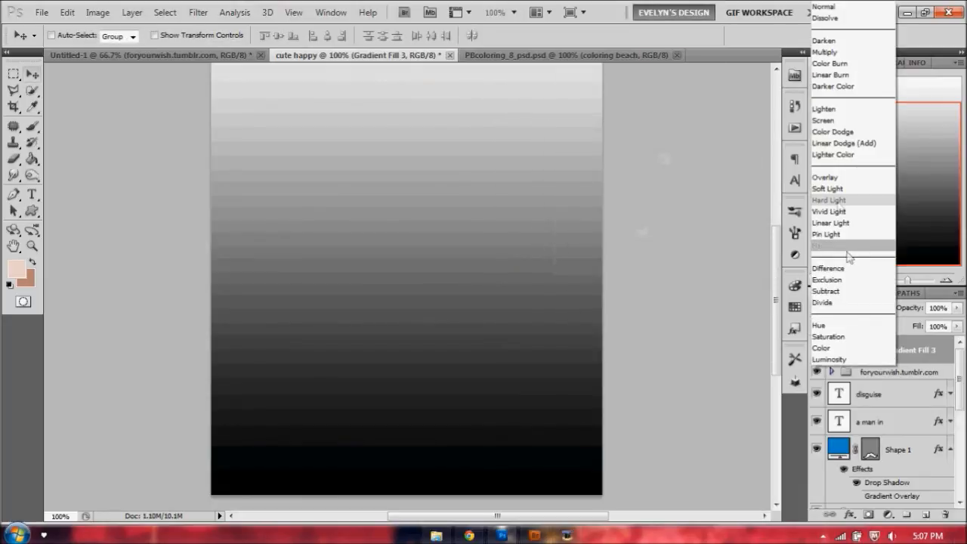
left_click(831, 189)
left_click(957, 308)
left_click_drag(953, 324, 906, 322)
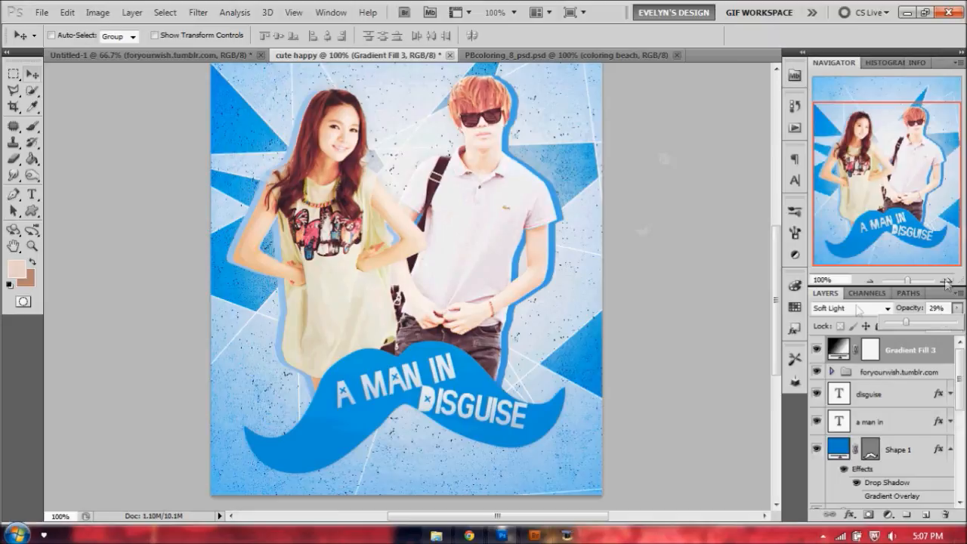
- Stamp all visible layers into a new top layer, Smart Sharpened at 500% amount and 0.3 px radius removing Gaussian Blur, with 69% opacity
left_click(908, 362)
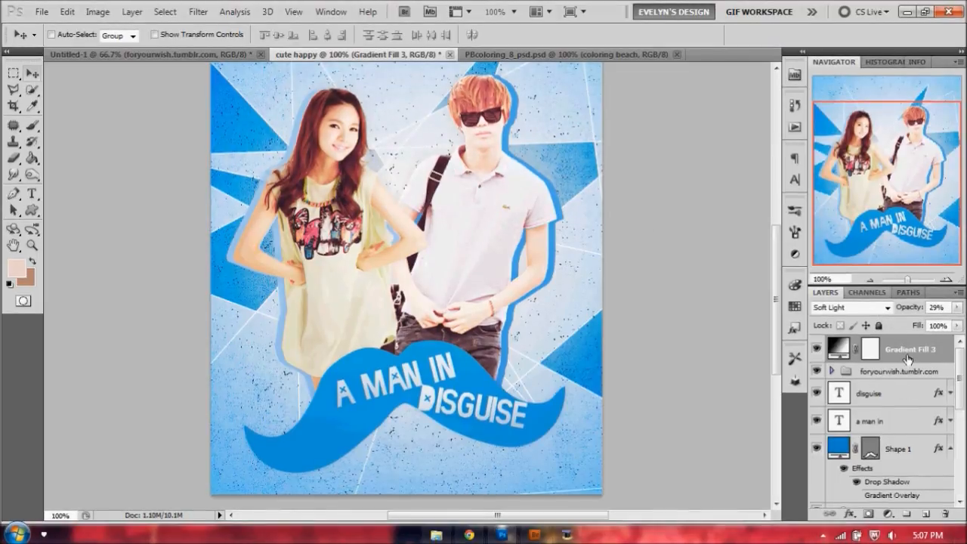
key("ctrl+shift+alt+e")
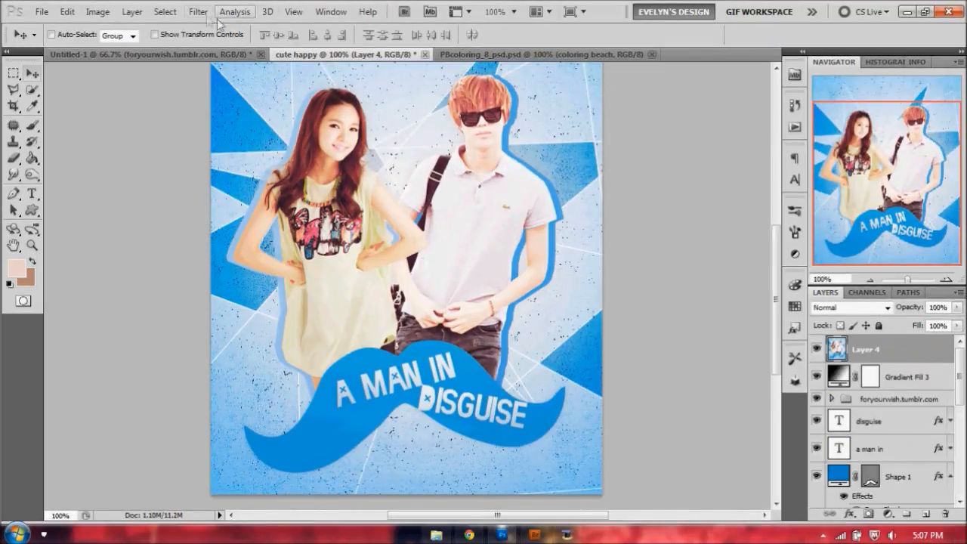
left_click(202, 12)
mouse_move(219, 204)
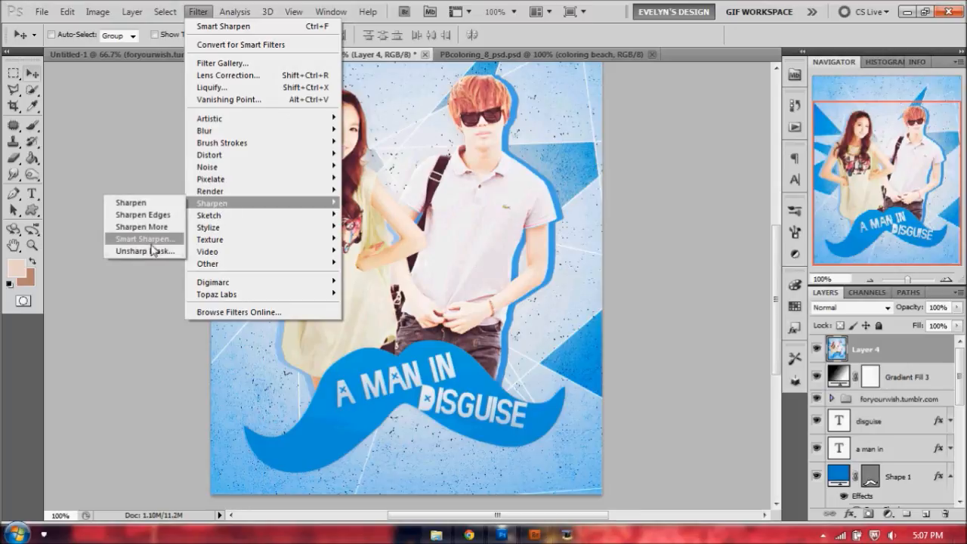
left_click(152, 243)
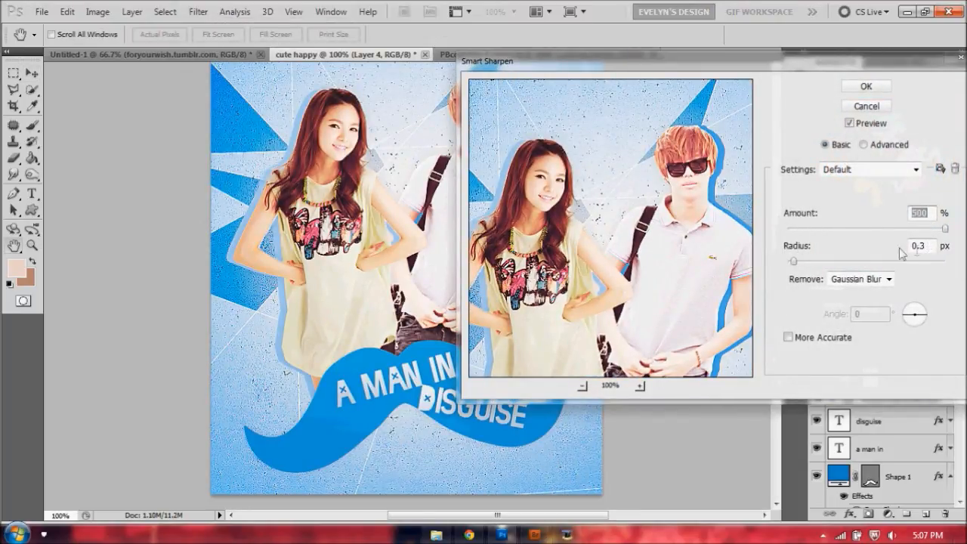
left_click(867, 86)
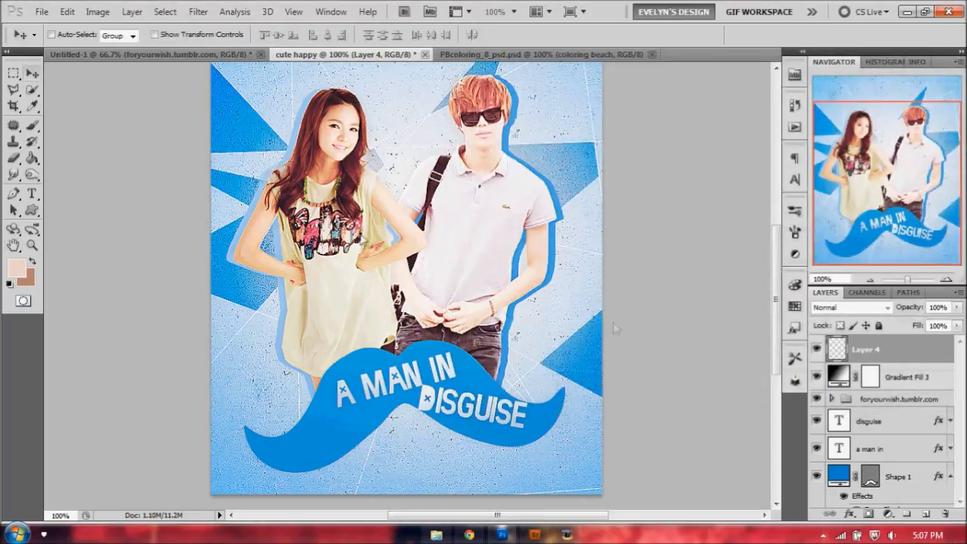
left_click_drag(958, 308, 937, 327)
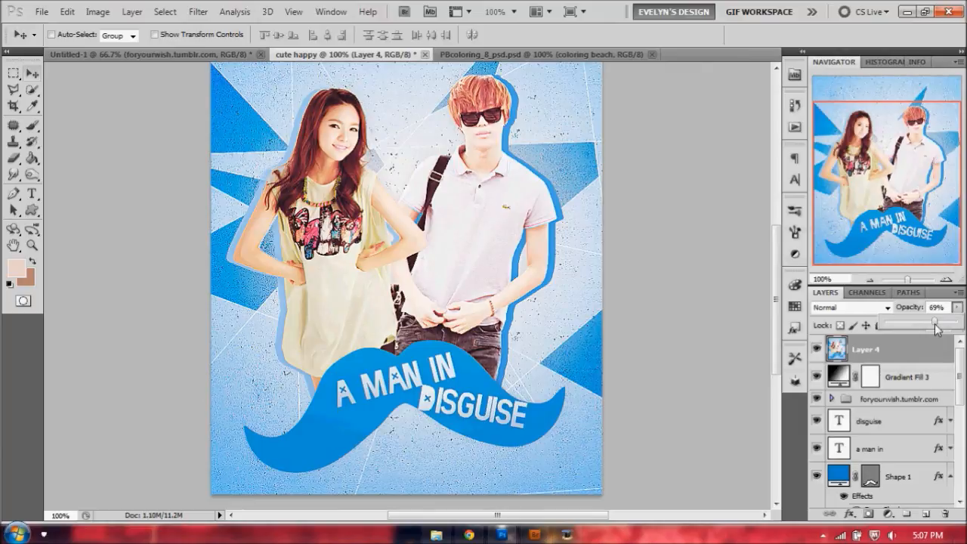